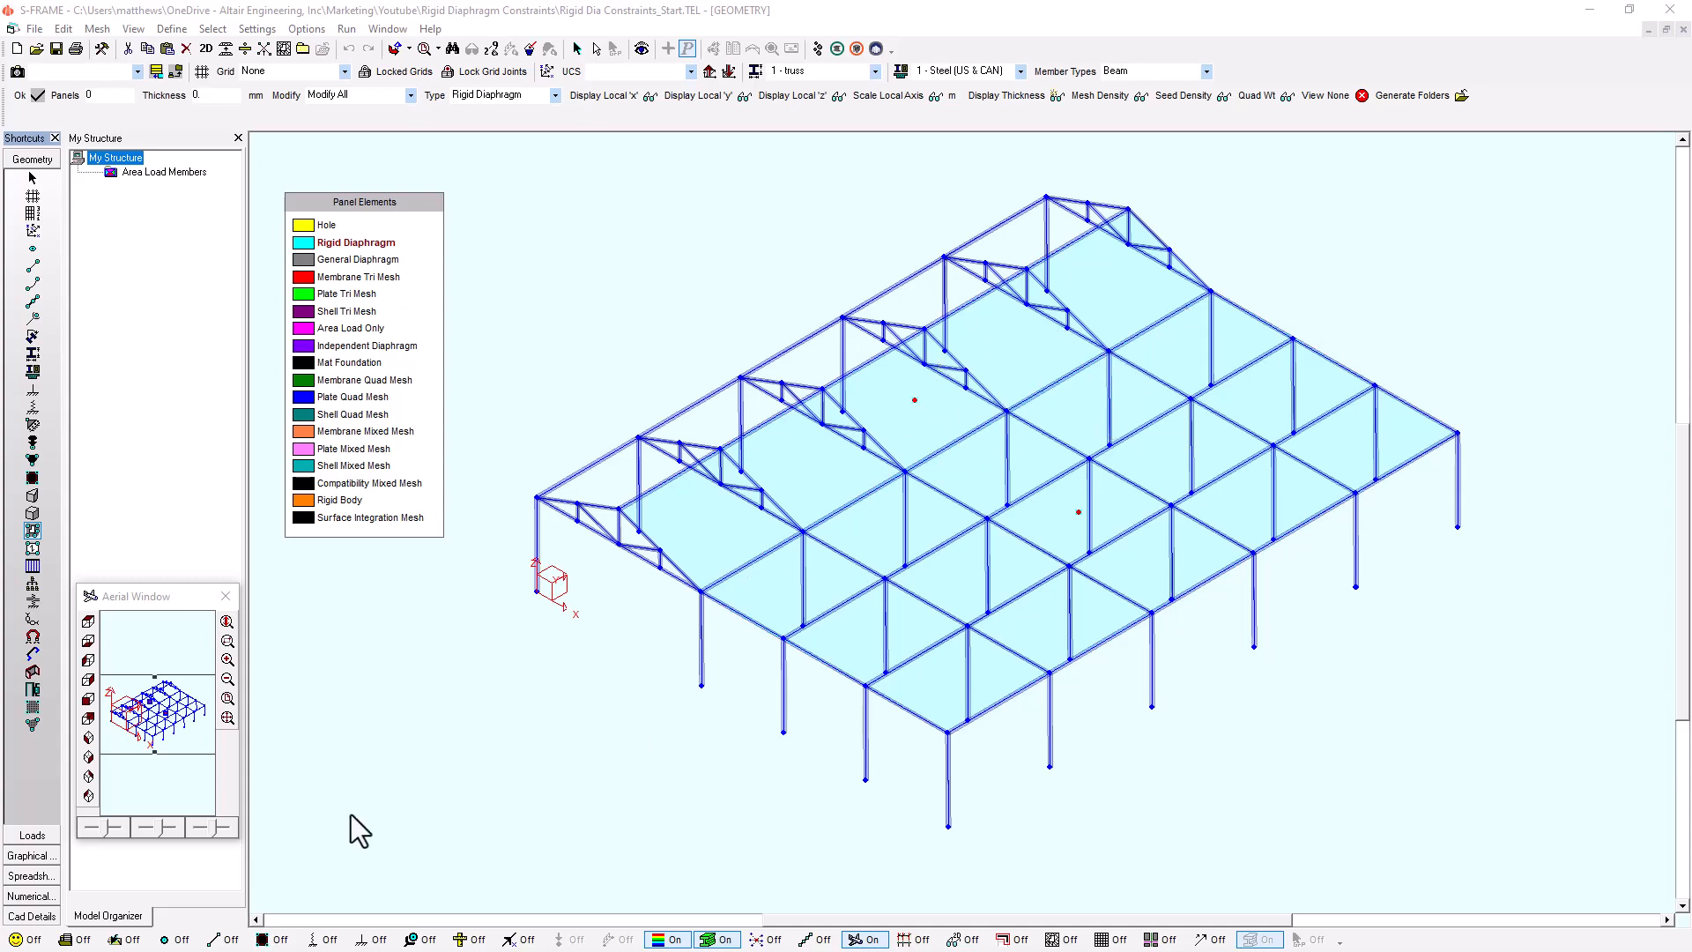
# - Display the joint numbers and examine which joints each rigid diaphragm is linked to with the diaphragm node display
pyautogui.click(169, 939)
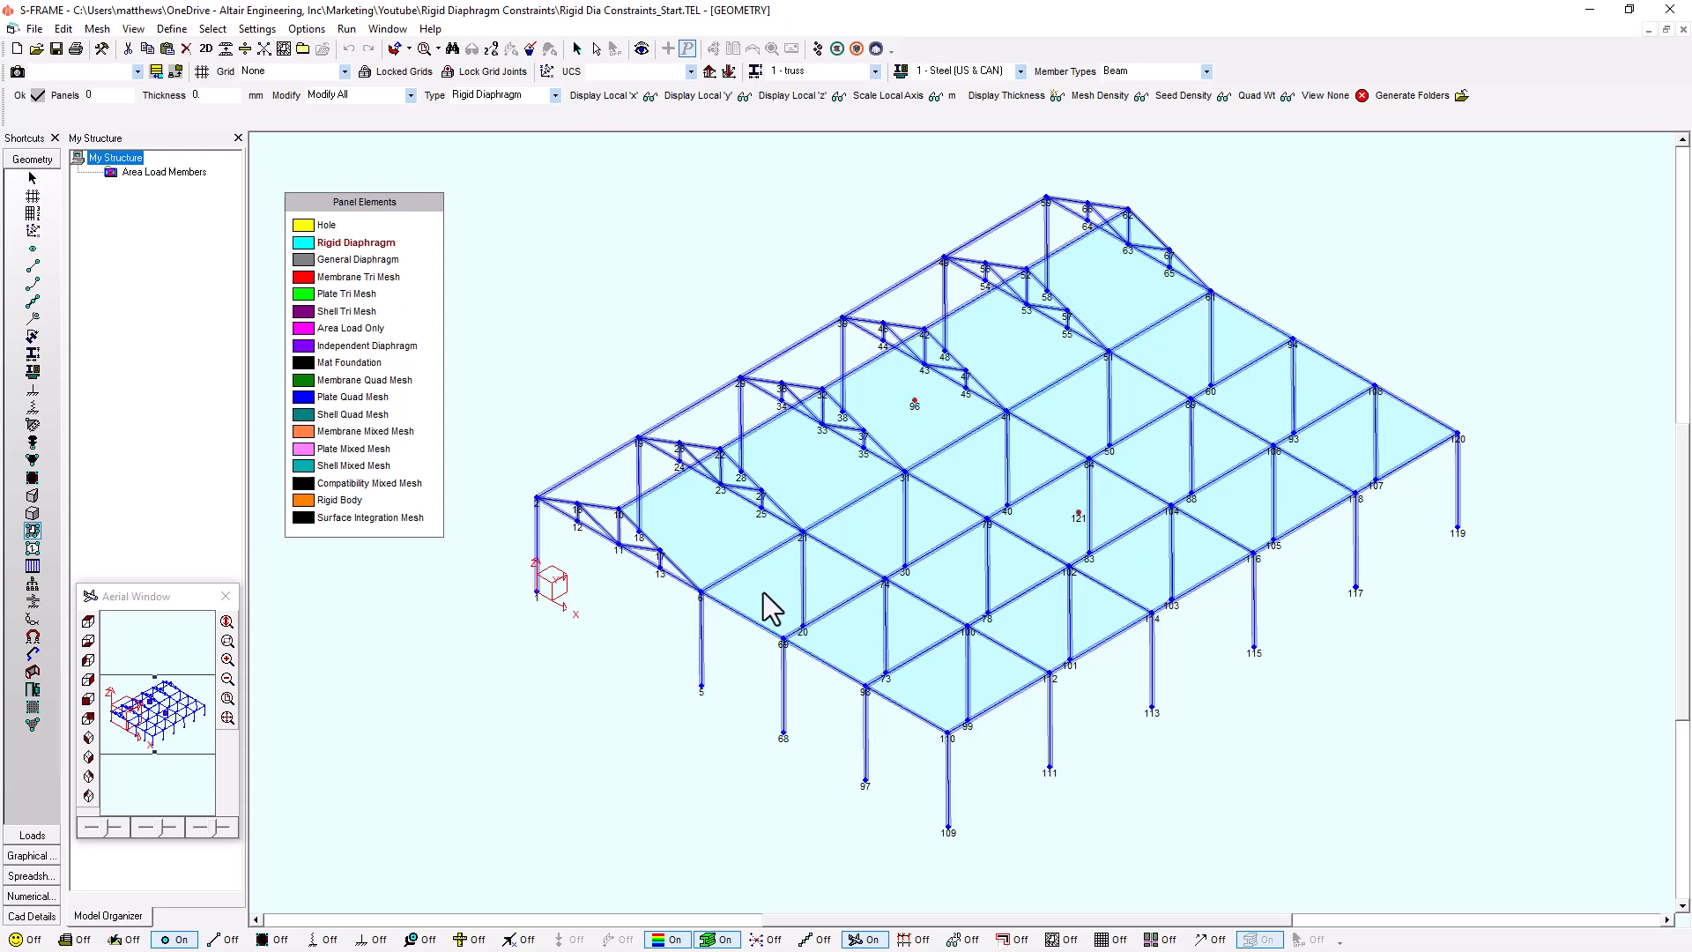
pyautogui.click(172, 940)
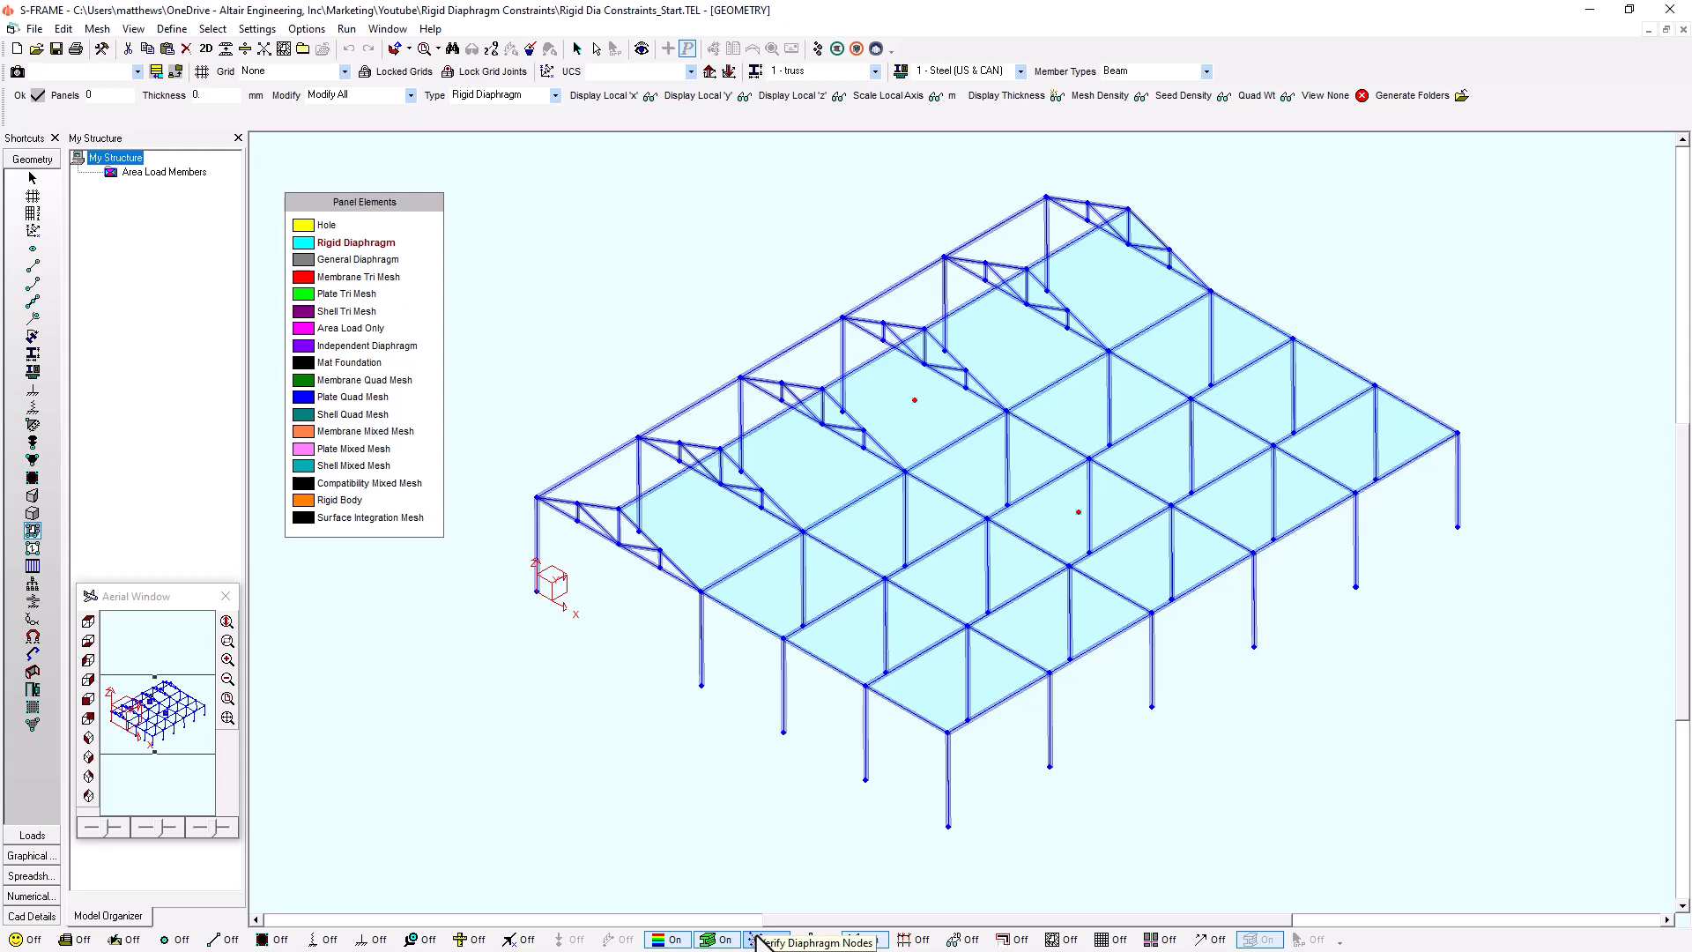
pyautogui.click(760, 940)
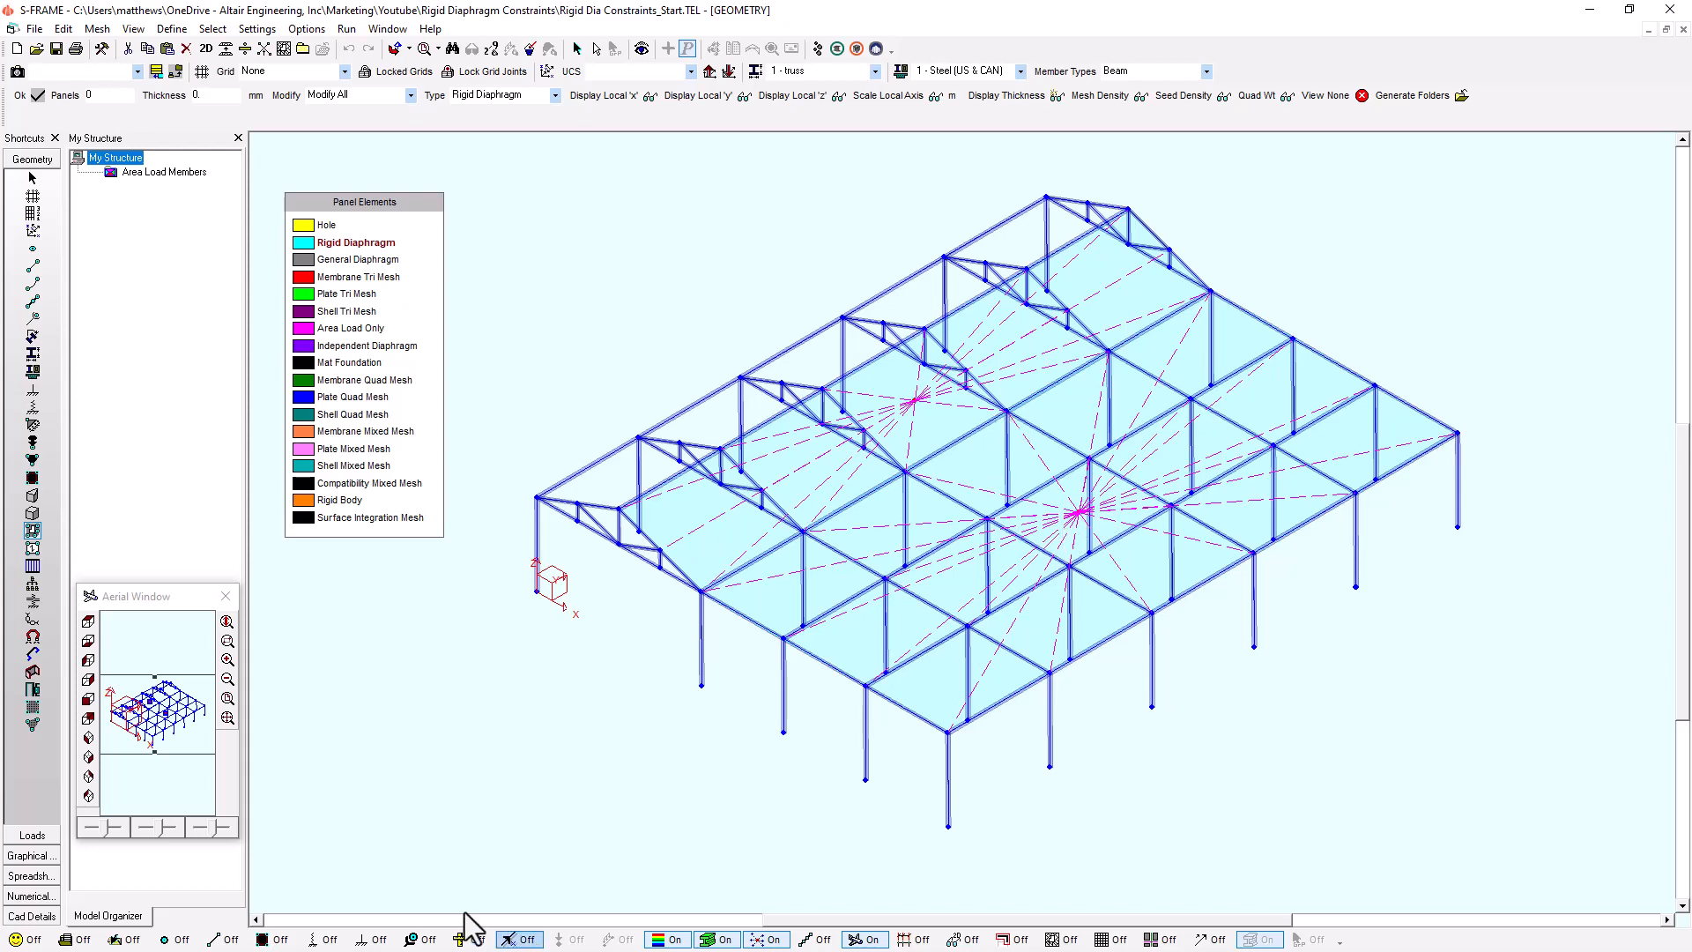
pyautogui.click(173, 940)
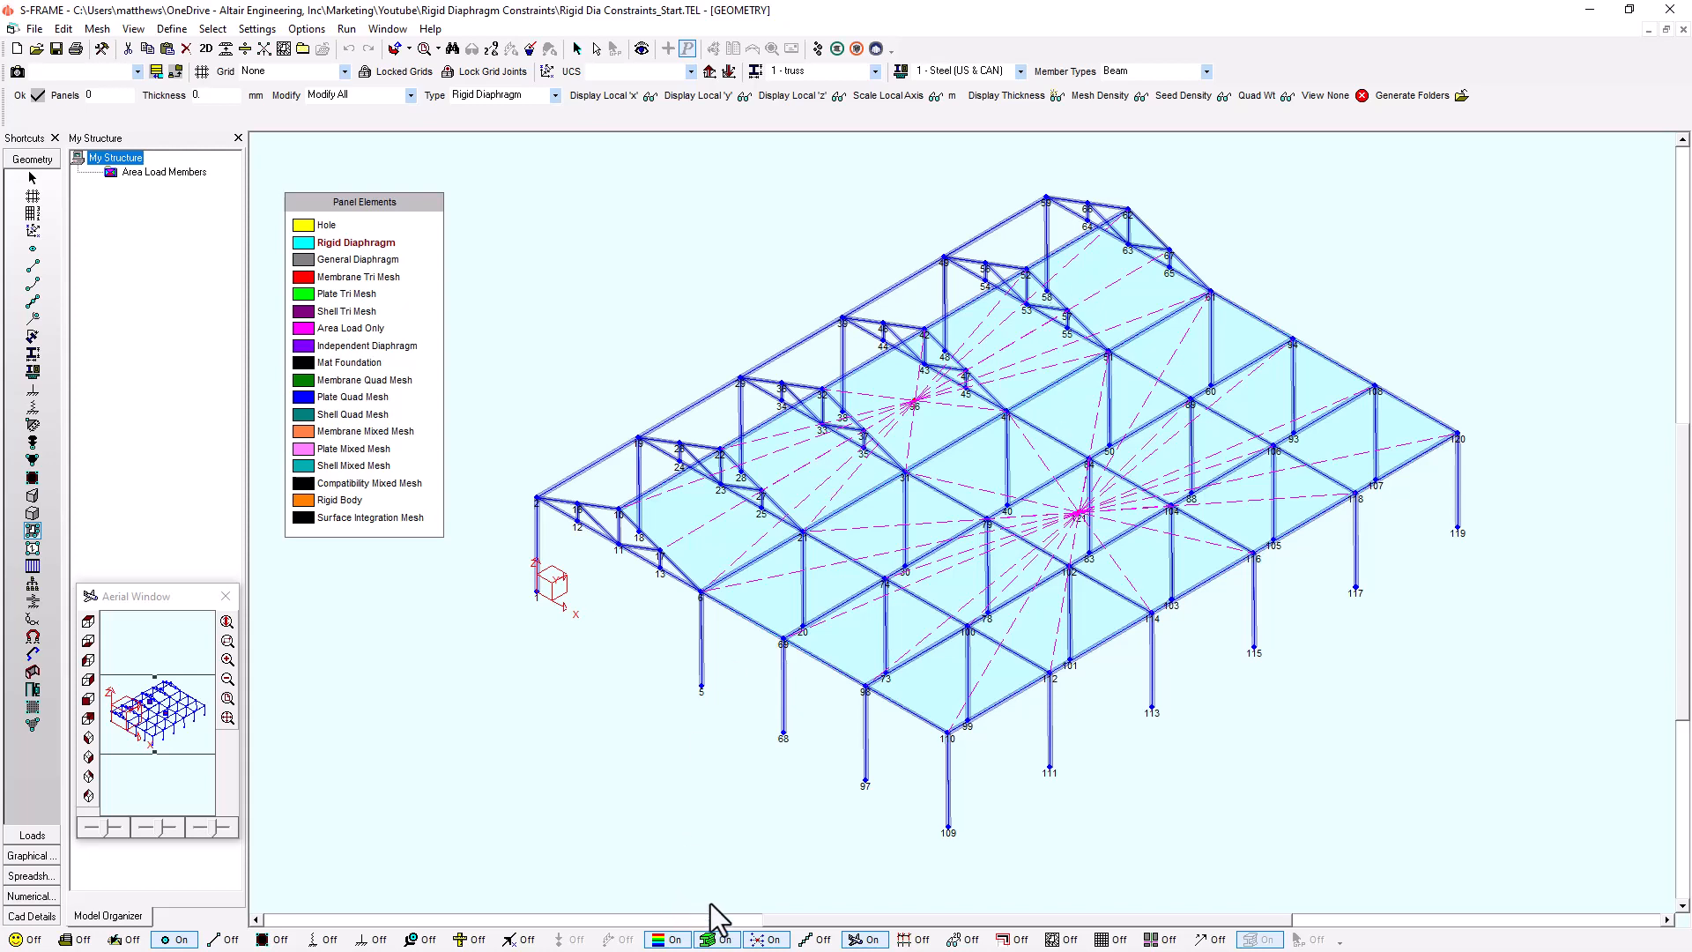
pyautogui.click(767, 939)
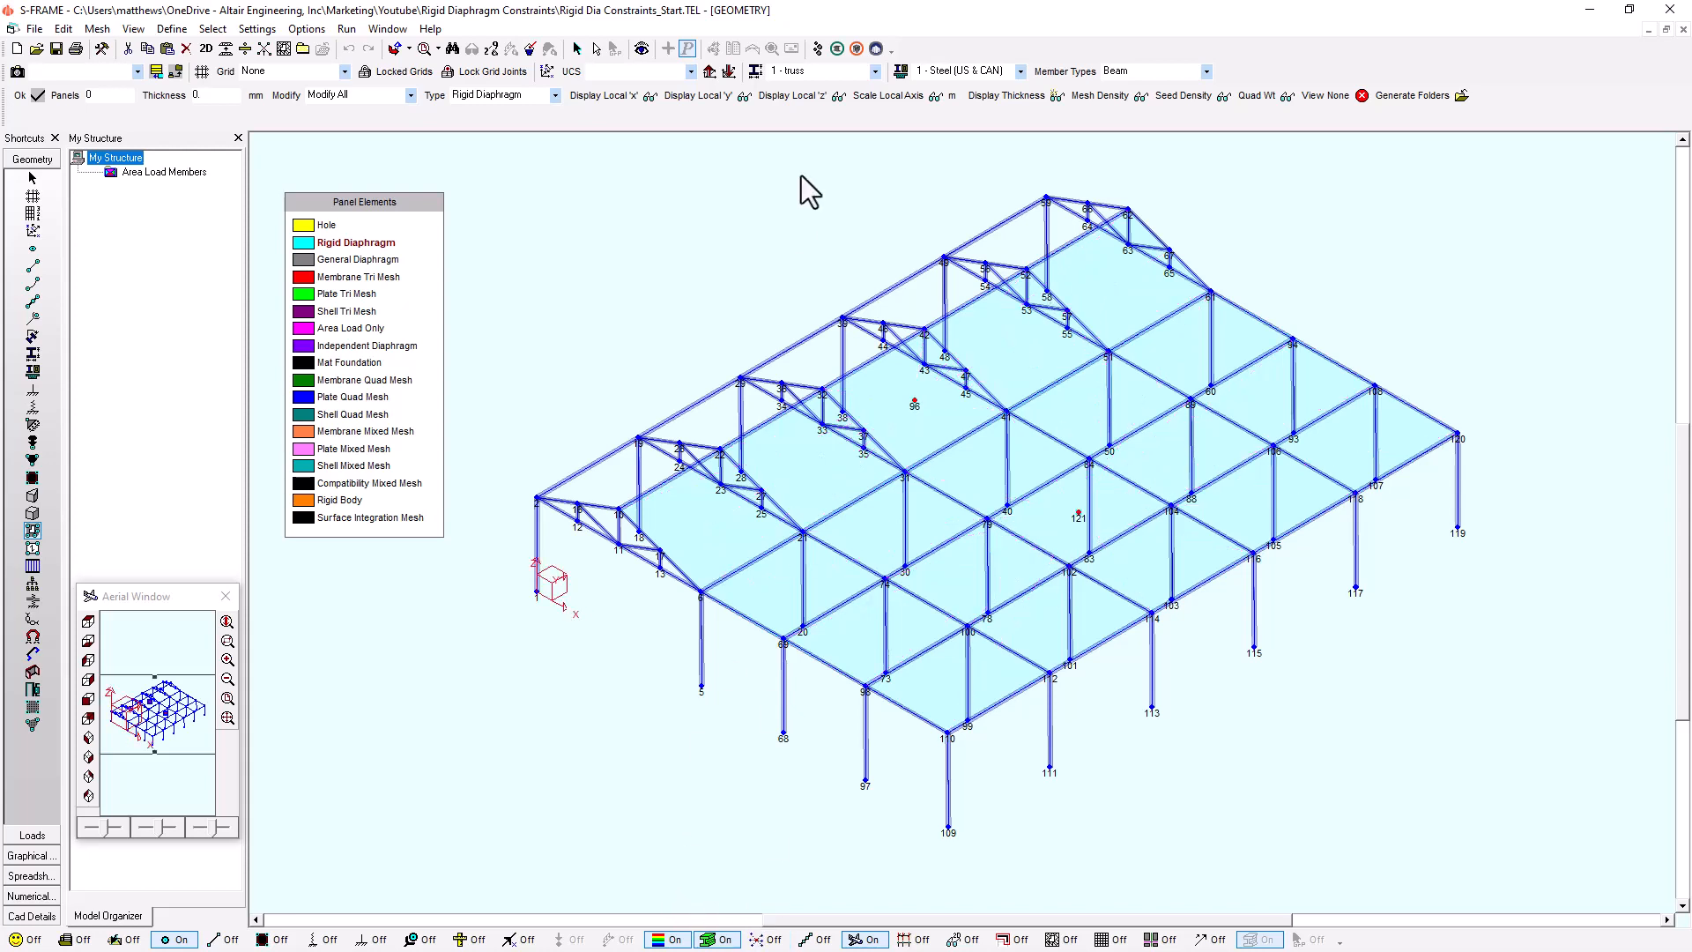
# - Run a Linear Static analysis solving for both load cases and combinations, with the solver status window maximized
pyautogui.click(818, 50)
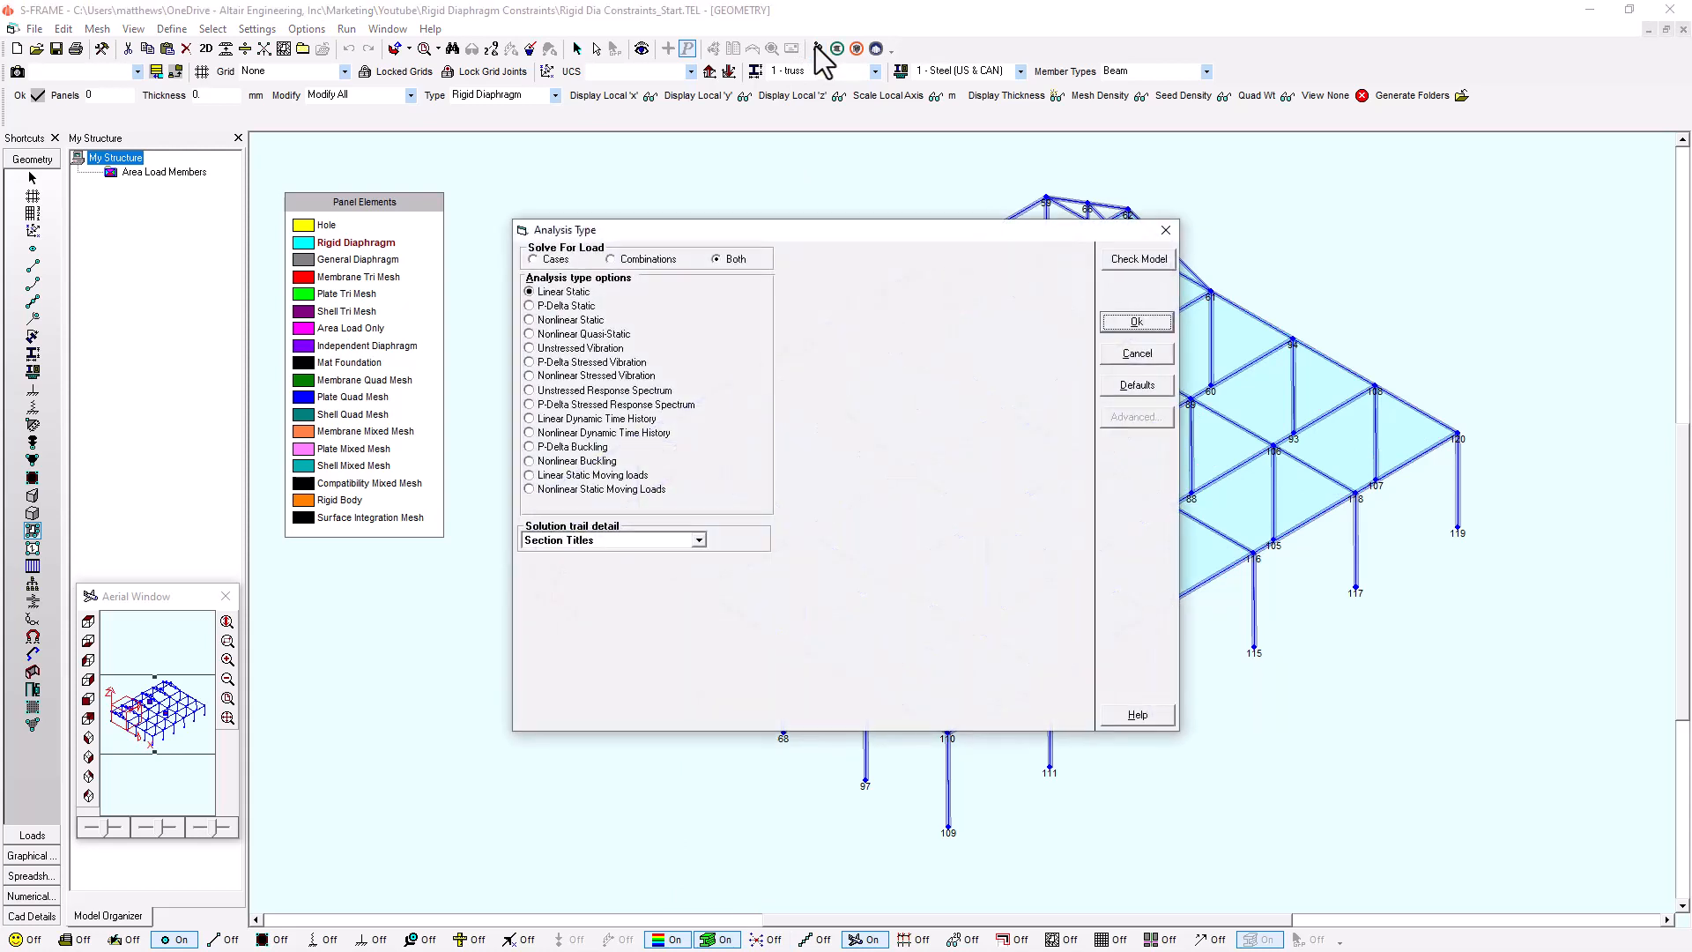
pyautogui.click(1137, 322)
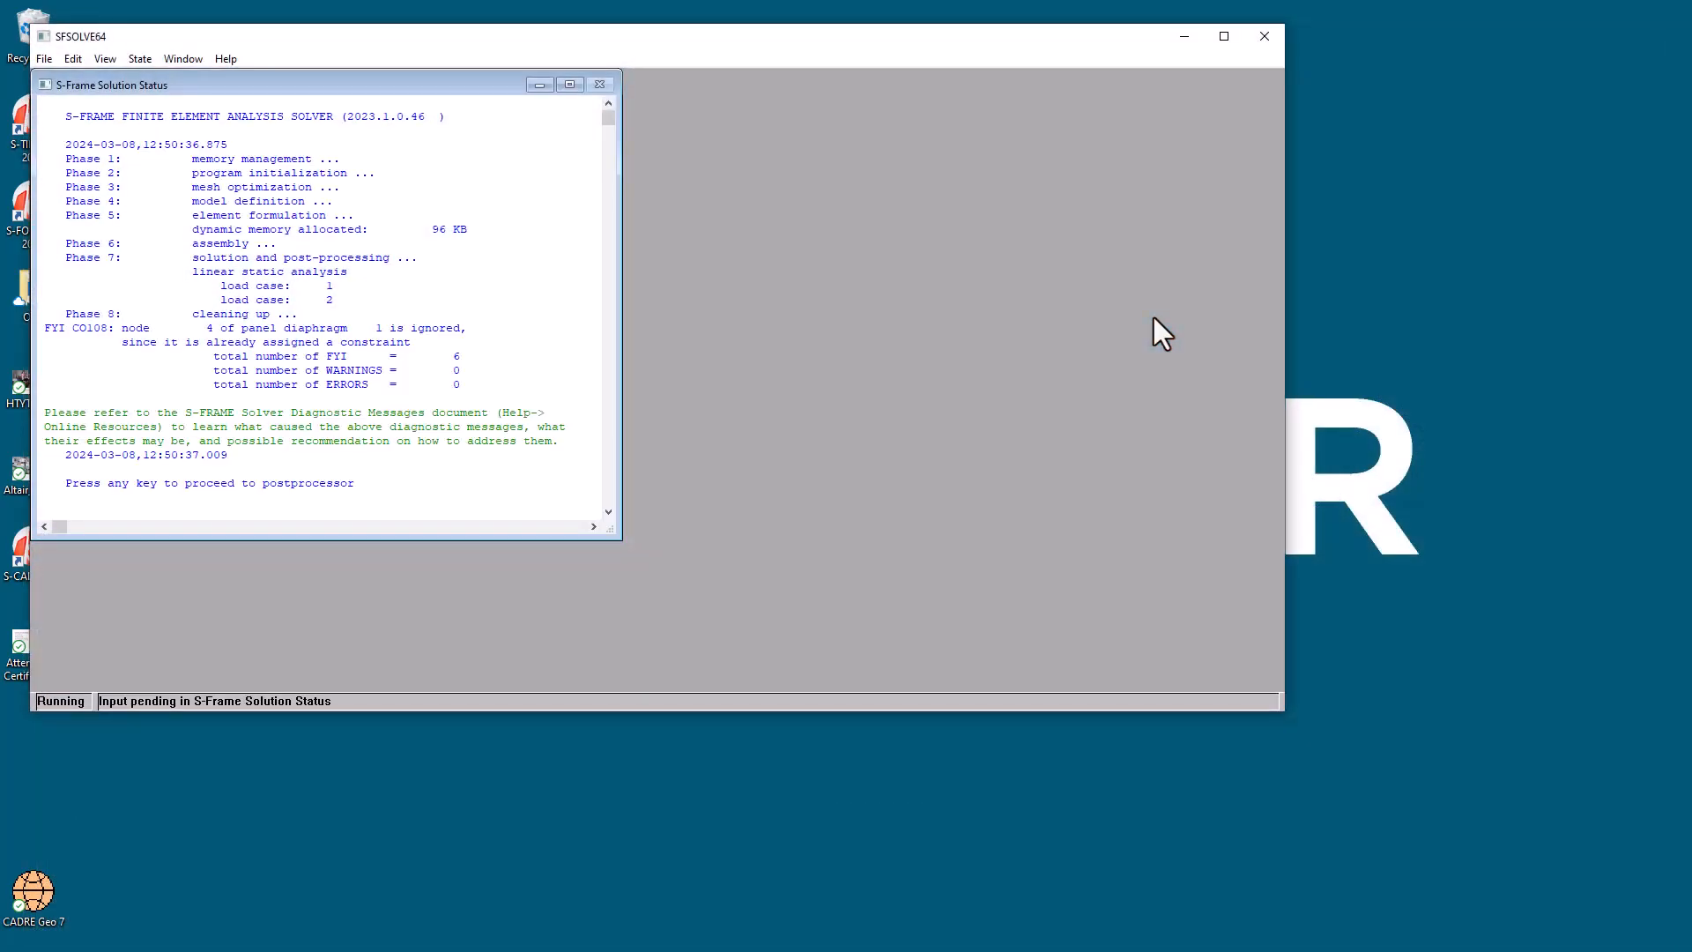
pyautogui.doubleClick(1134, 39)
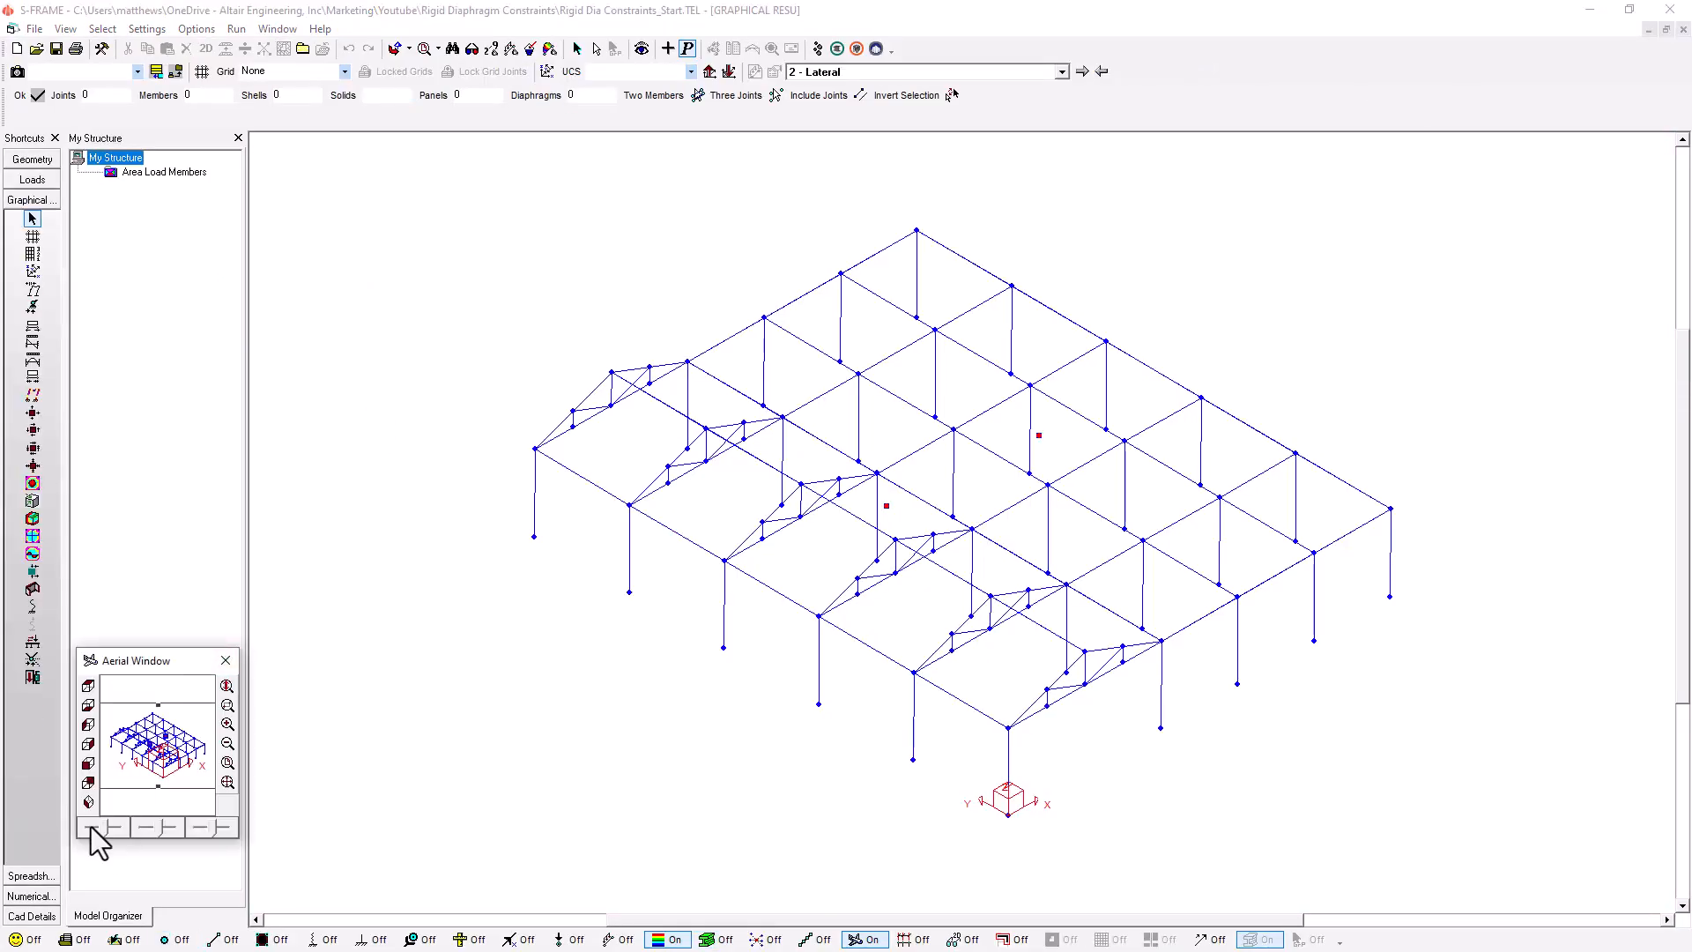
# - Switch the graphical results to the isometric view with the trusses at the back and show the joint numbers
pyautogui.moveTo(119, 654); pyautogui.dragTo(119, 591)
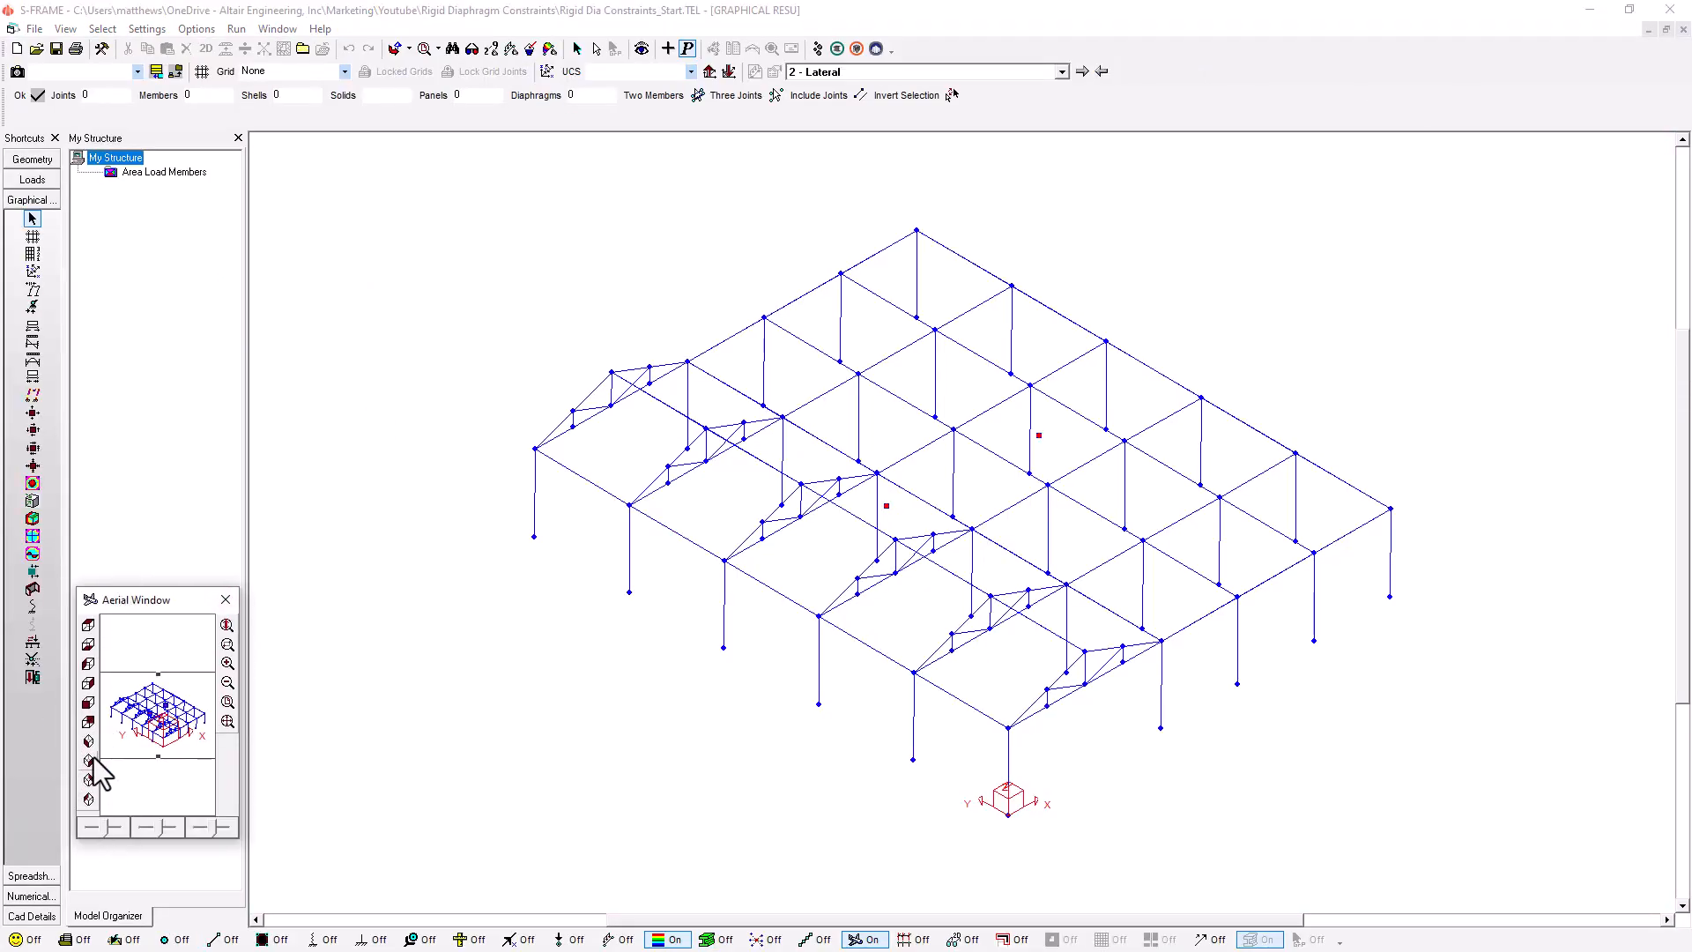
pyautogui.click(88, 741)
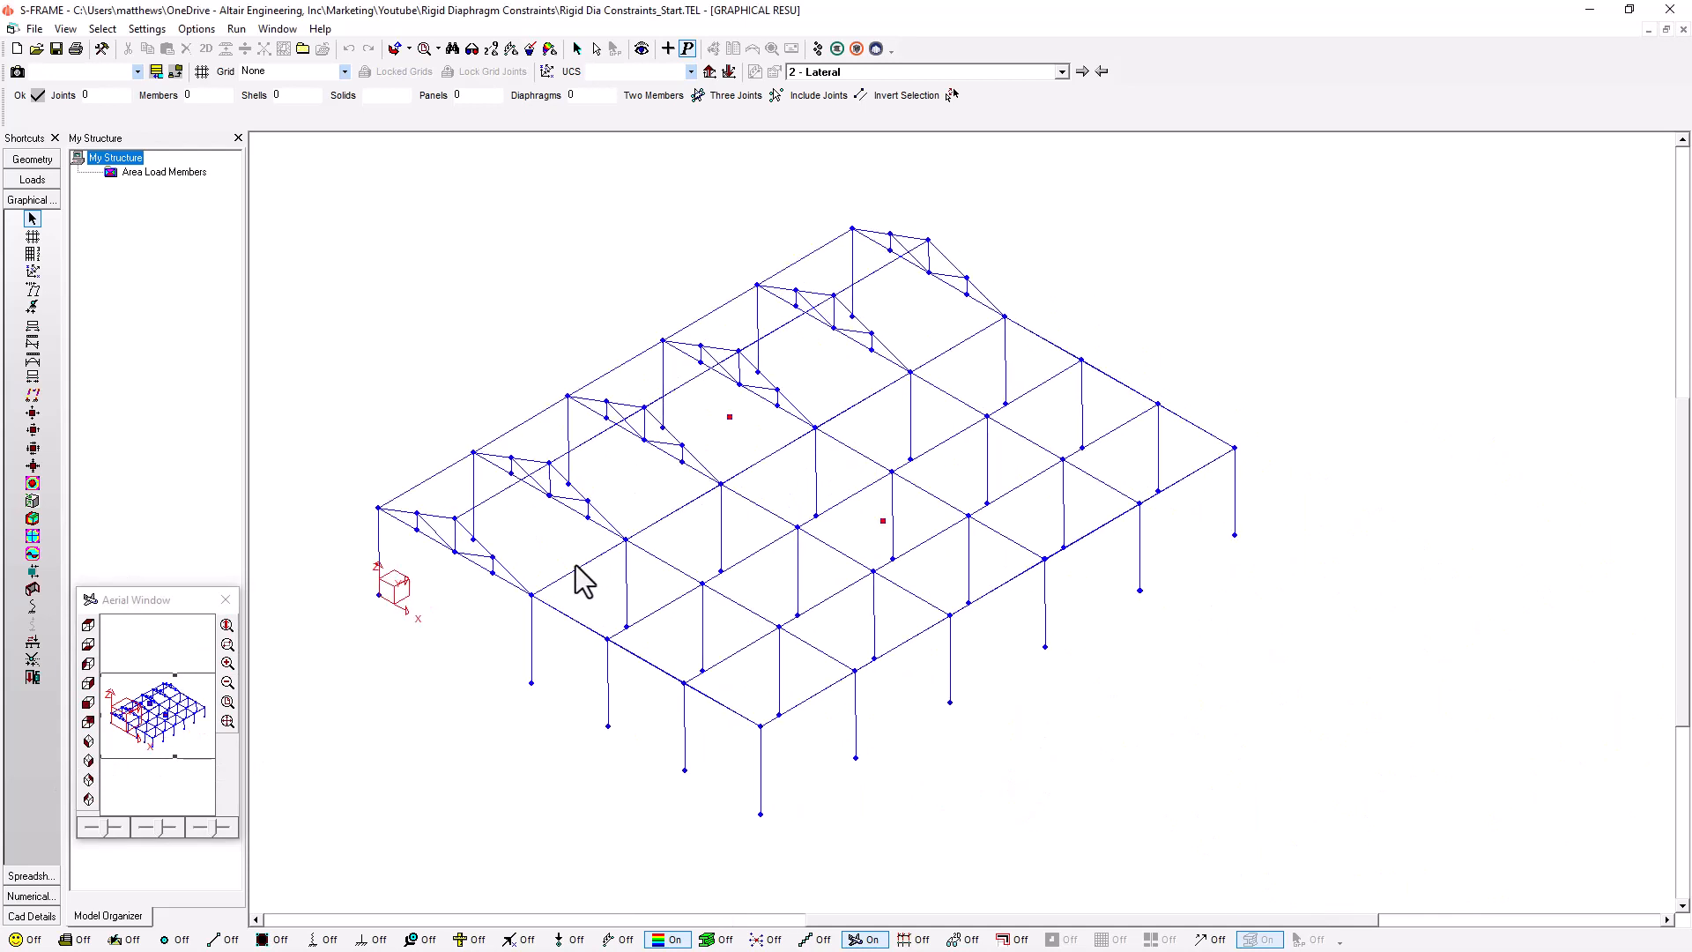
pyautogui.click(174, 939)
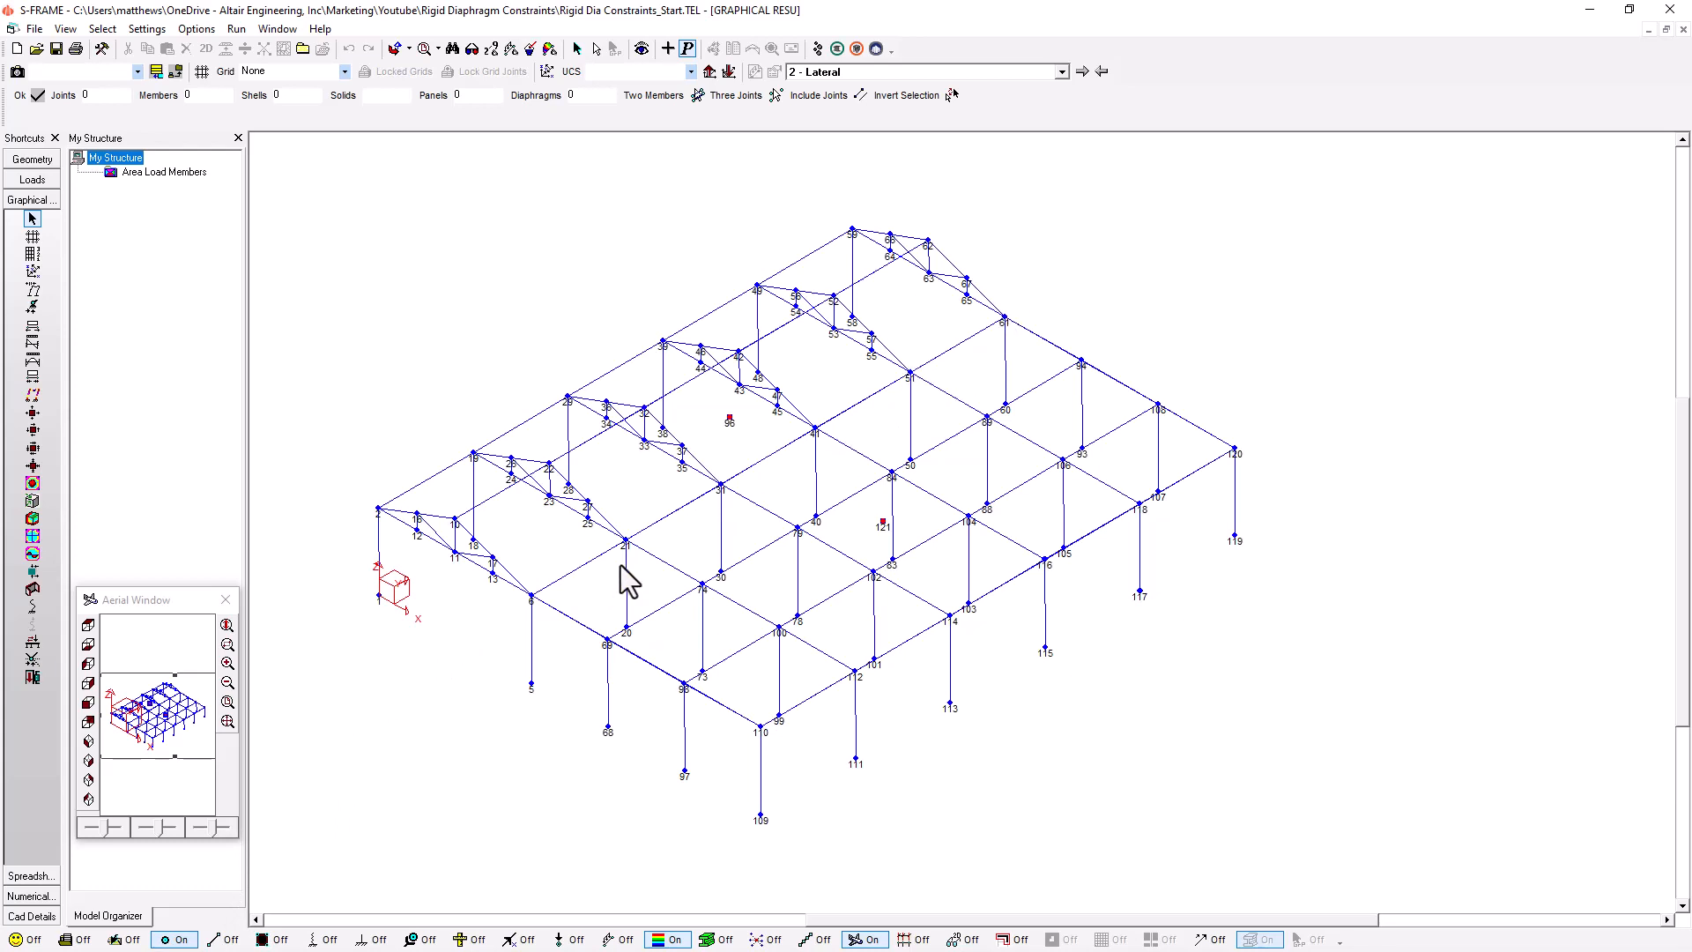
pyautogui.scroll(-1, 630, 582)
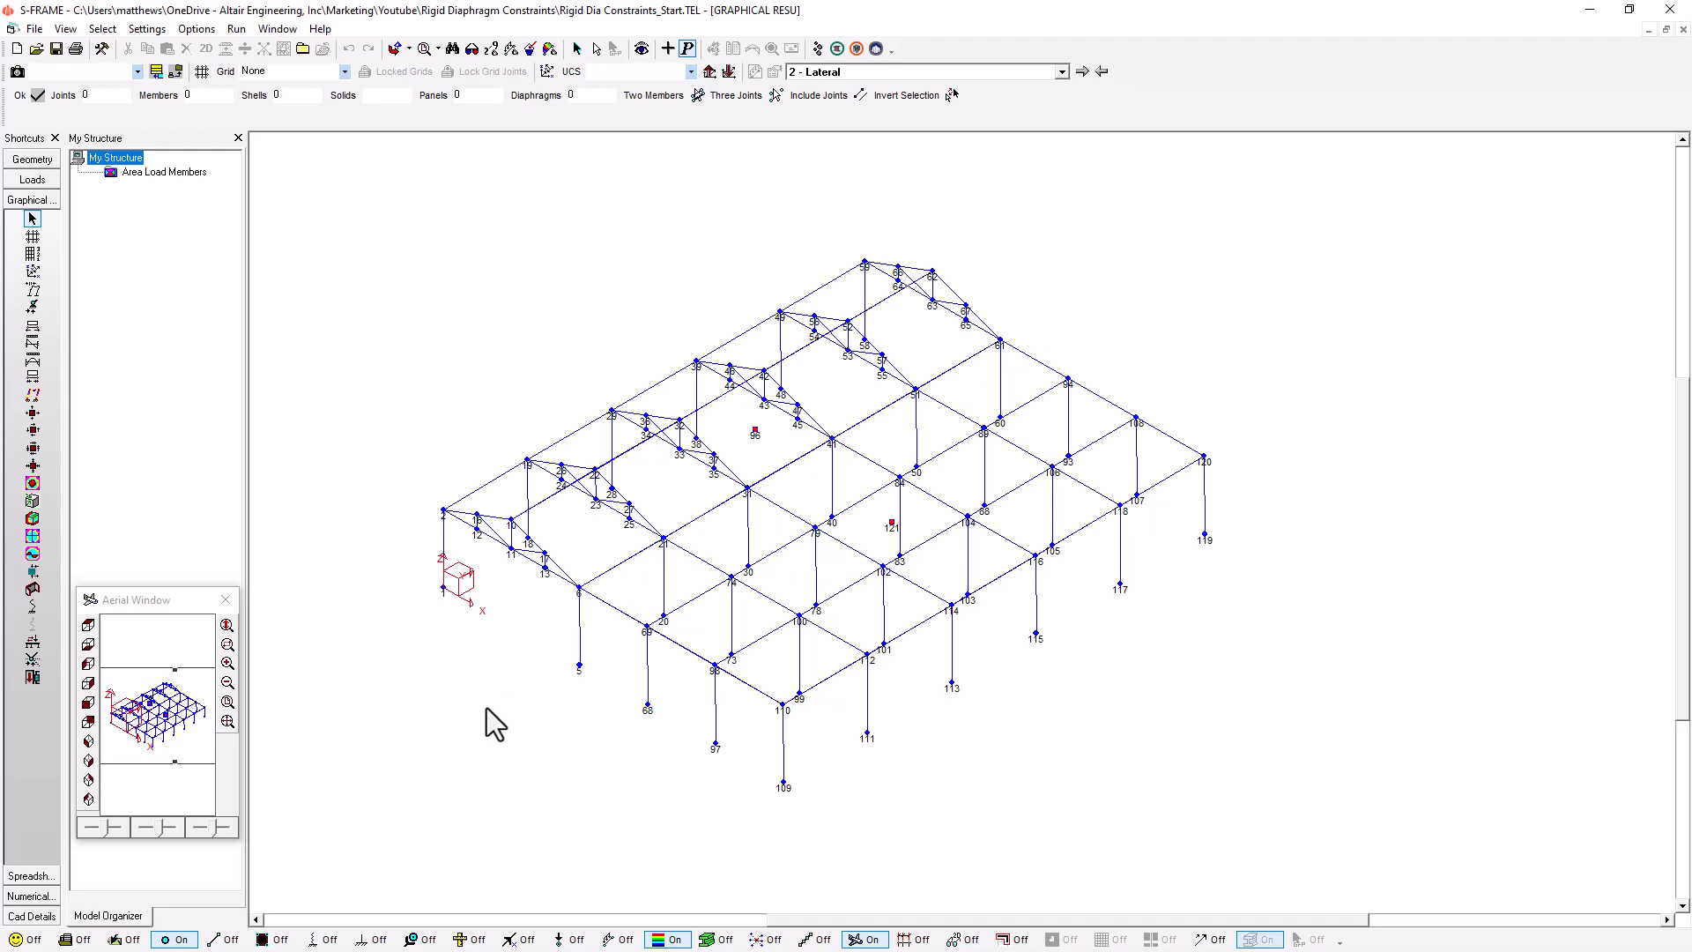
# - In the panels spreadsheet, set the excluded joint list of the row 2 rigid diaphragm panel to 6,21,31,41,51,61
pyautogui.click(39, 877)
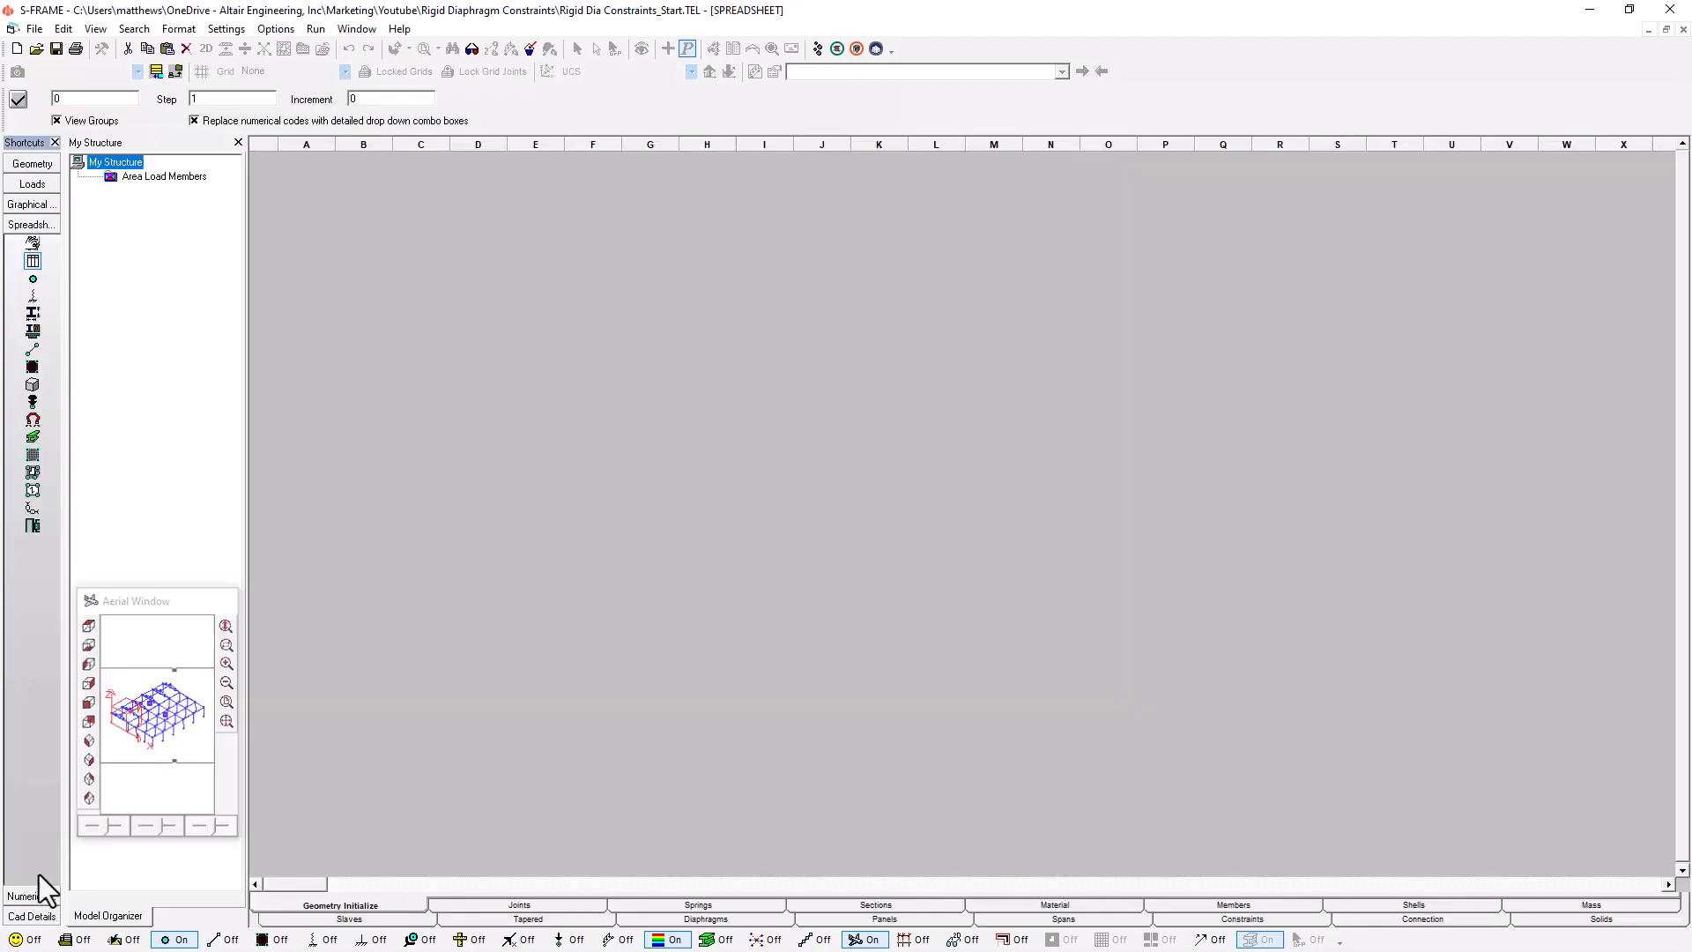
pyautogui.click(32, 476)
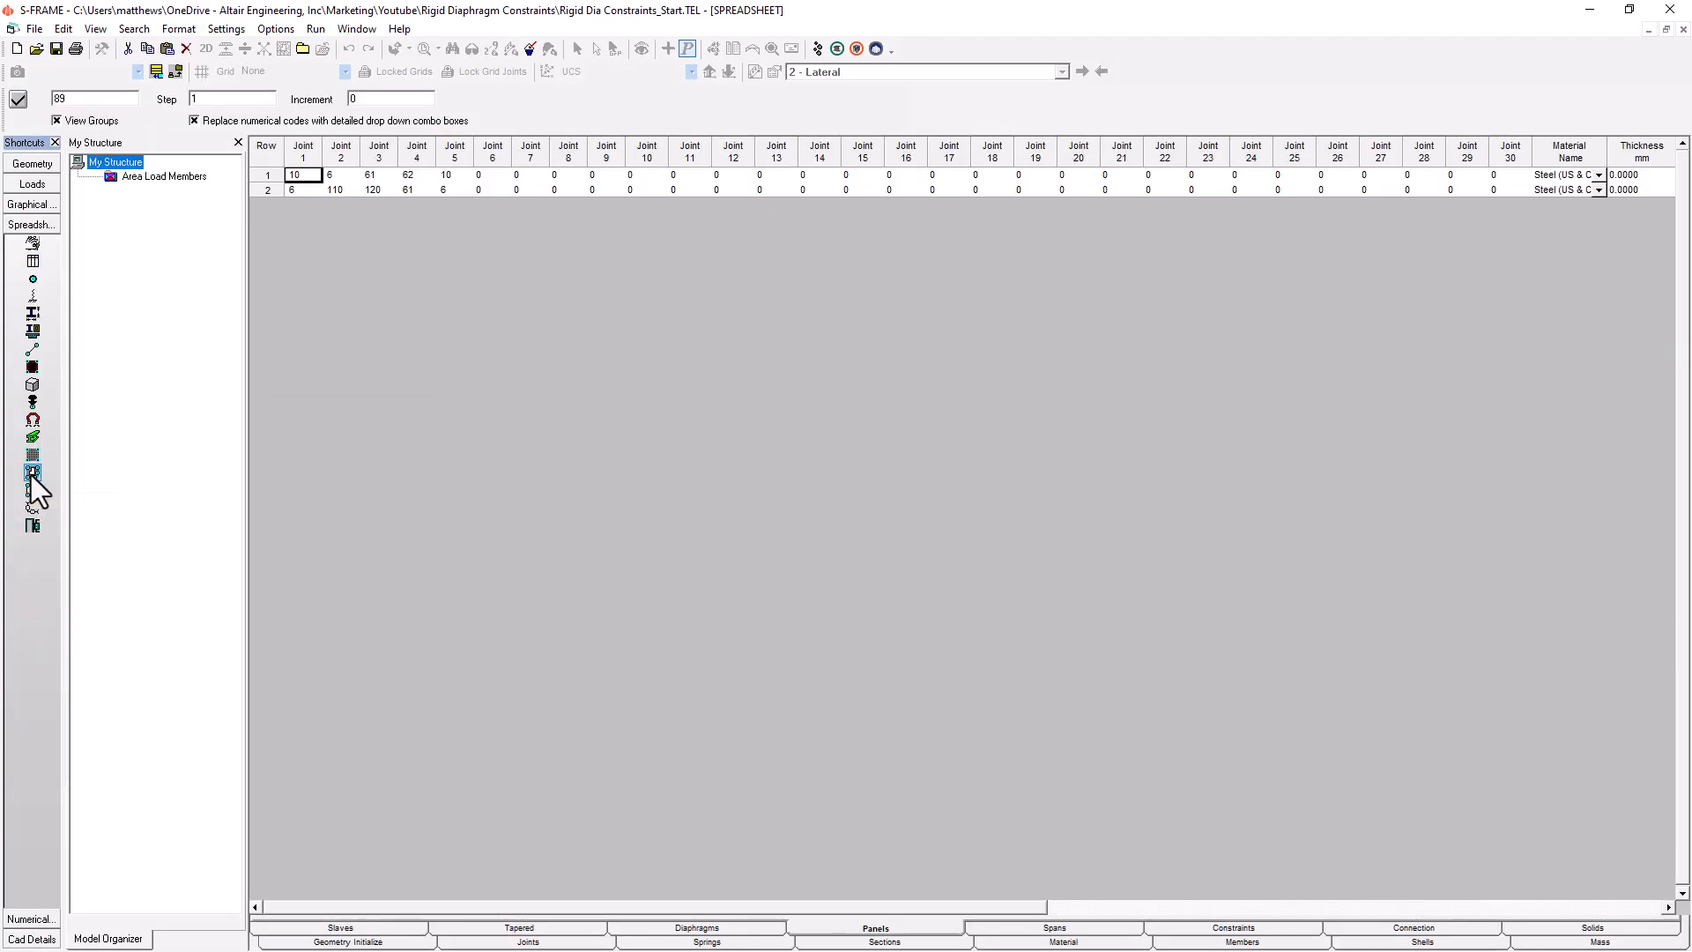
pyautogui.click(290, 188)
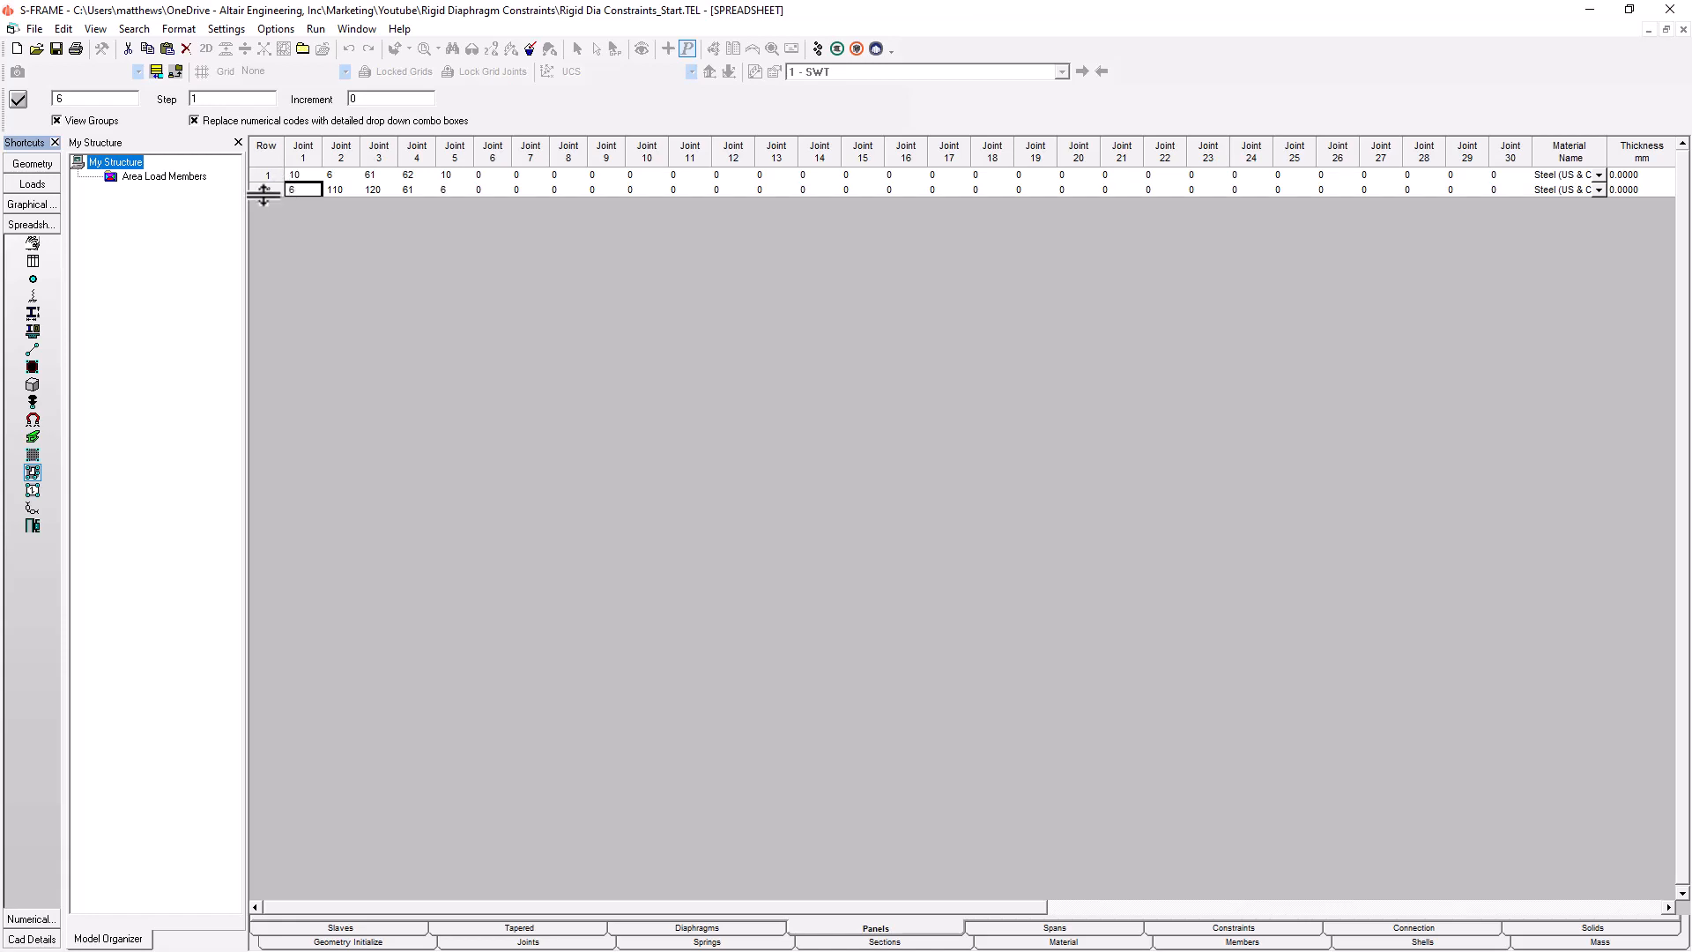
pyautogui.press('Right')
pyautogui.press('Right')
pyautogui.press('Right')
pyautogui.press('Right')
pyautogui.press('Right')
pyautogui.press('Right')
pyautogui.press('Right')
pyautogui.press('Right')
pyautogui.press('Right')
pyautogui.press('Right')
pyautogui.press('Right')
pyautogui.press('Right')
pyautogui.press('Right')
pyautogui.press('Right')
pyautogui.press('Right')
pyautogui.press('Right')
pyautogui.press('Right')
pyautogui.press('Right')
pyautogui.press('Right')
pyautogui.press('Right')
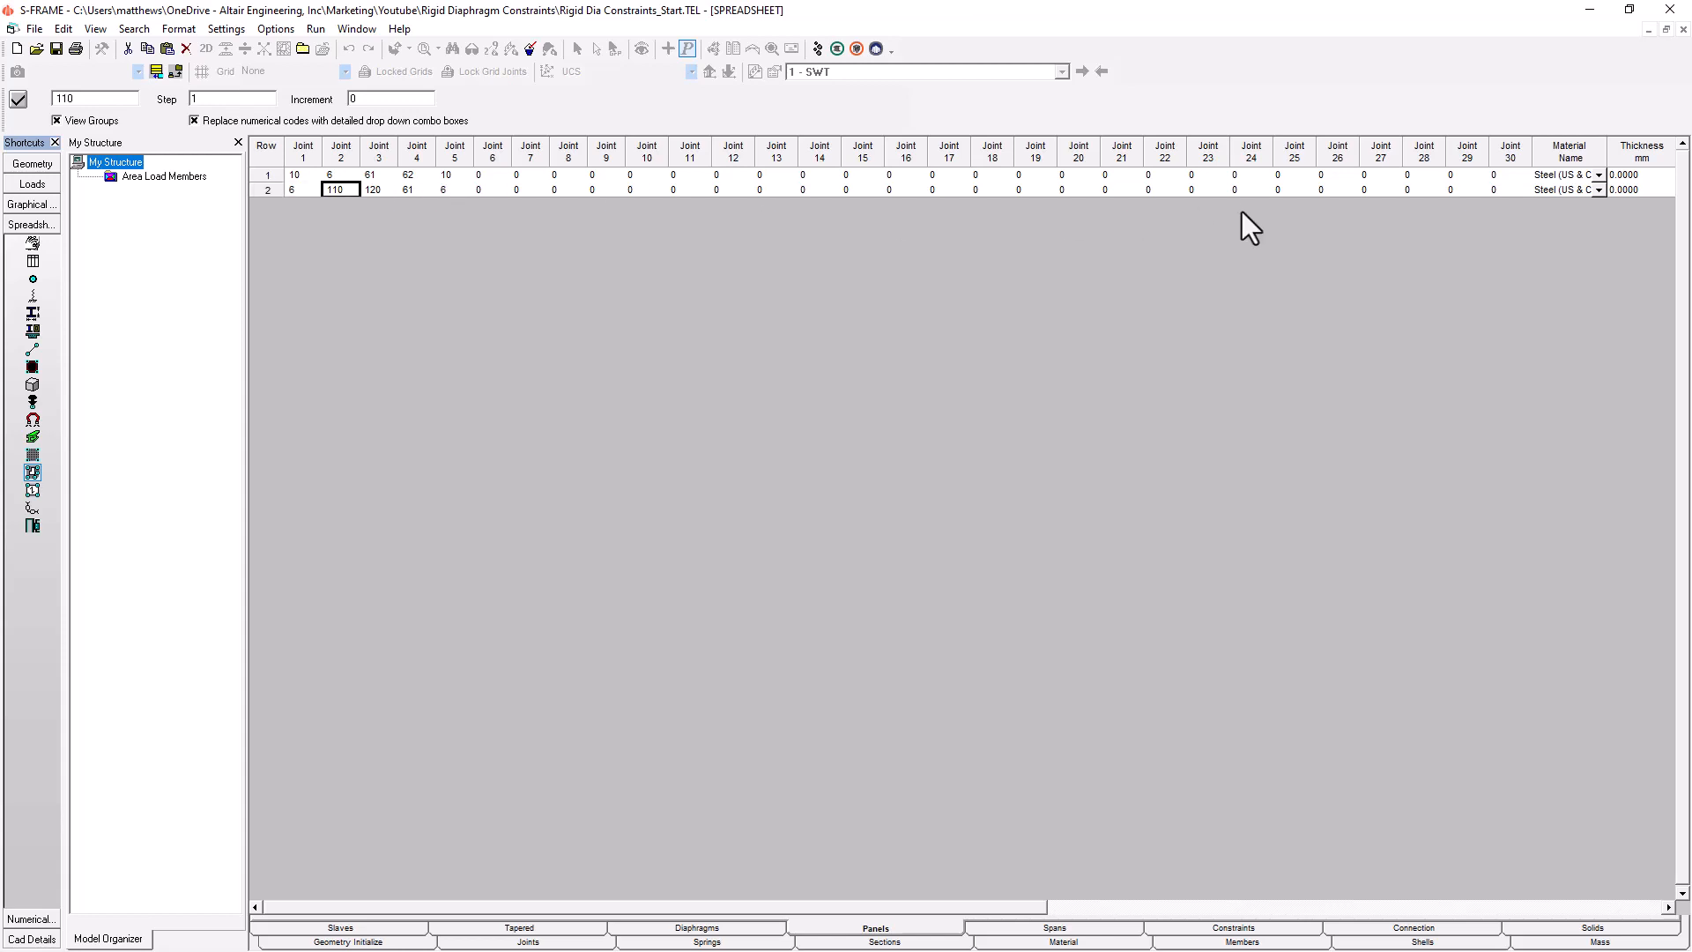
pyautogui.press('Right')
pyautogui.press('Right')
pyautogui.press('Right')
pyautogui.press('Right')
pyautogui.press('Right')
pyautogui.press('Right')
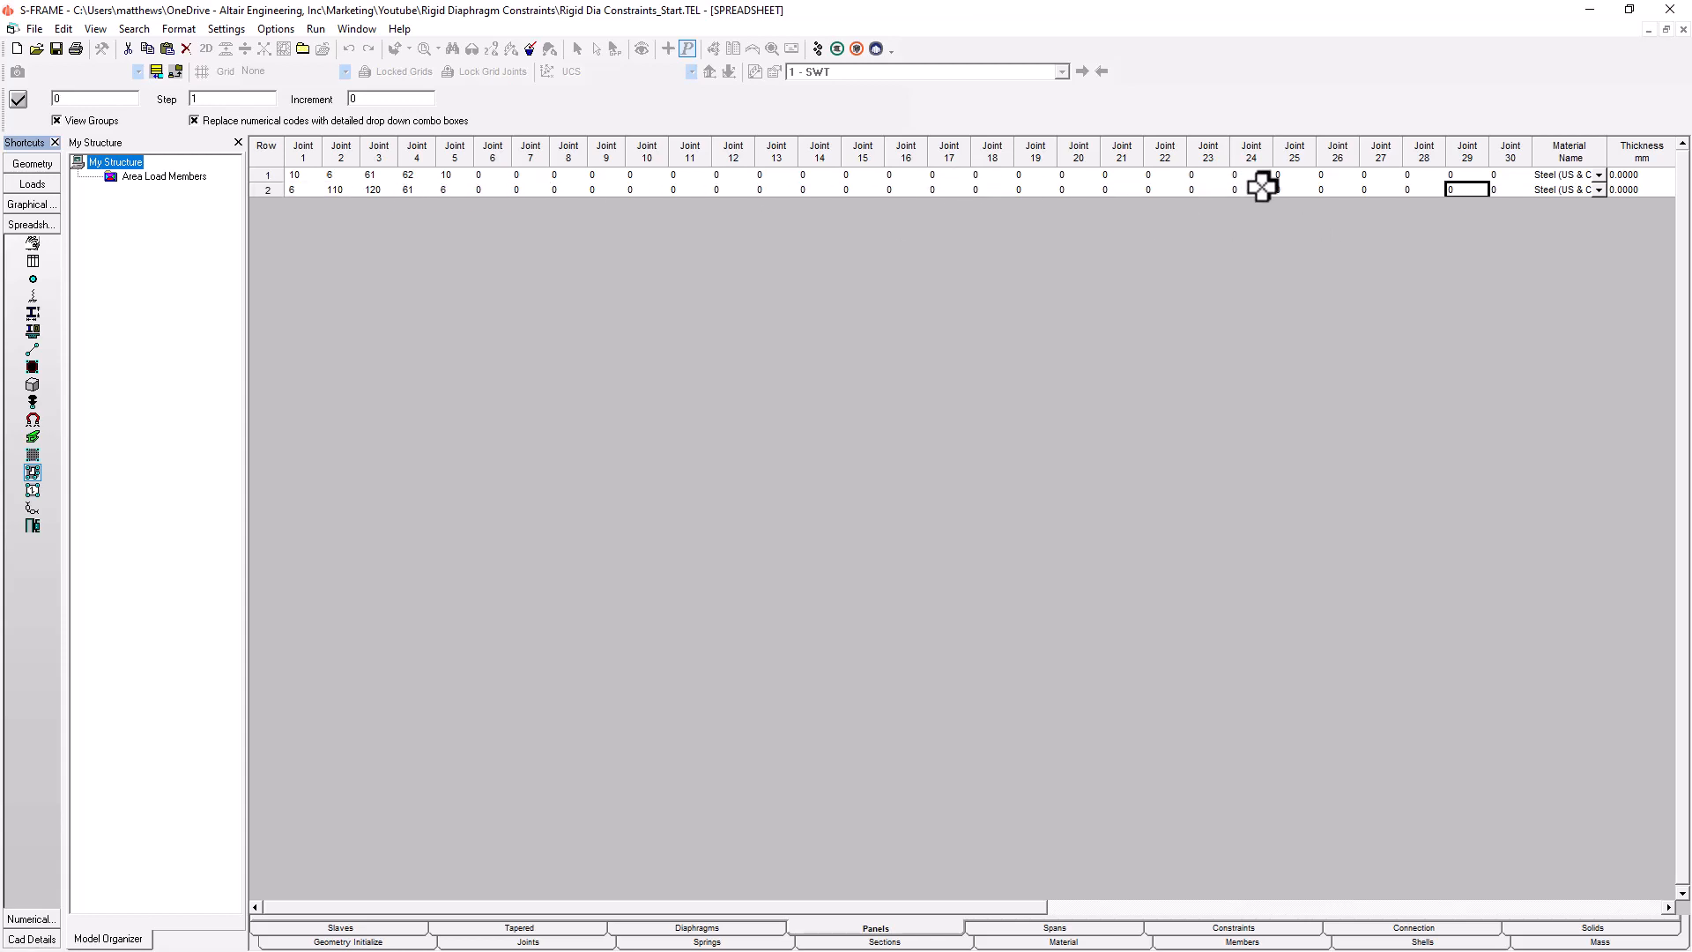
pyautogui.press('Right')
pyautogui.press('Right')
pyautogui.press('Right')
pyautogui.press('Right')
pyautogui.press('Right')
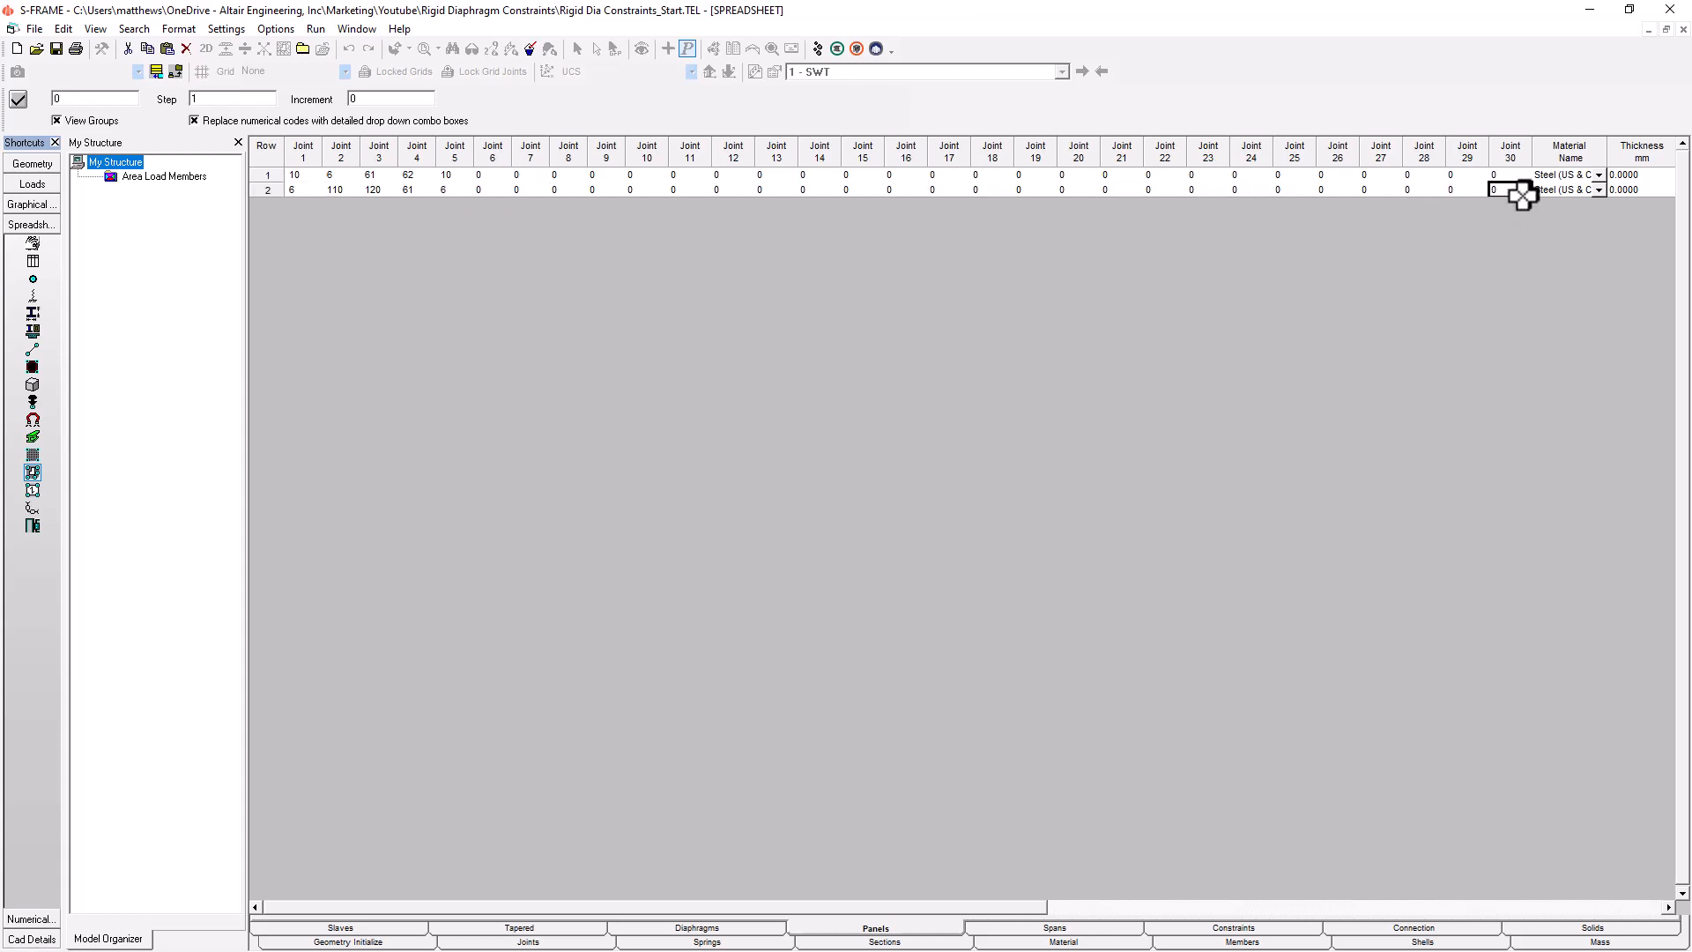
pyautogui.press('Right')
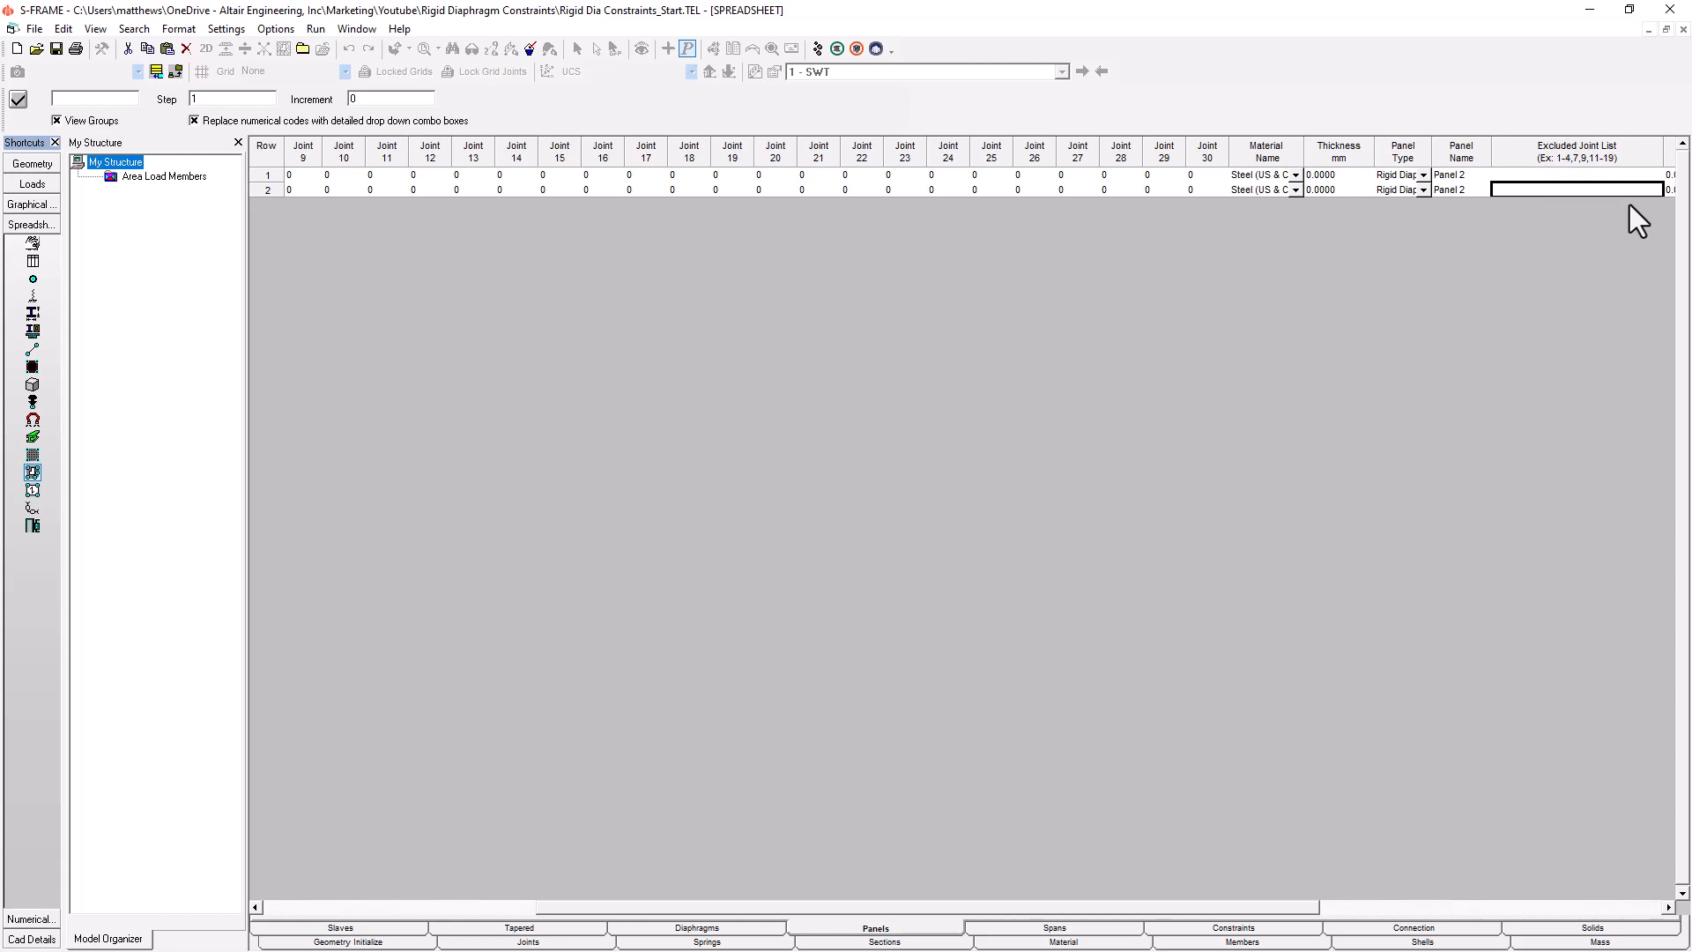
pyautogui.write('6,21,31,41,51,')
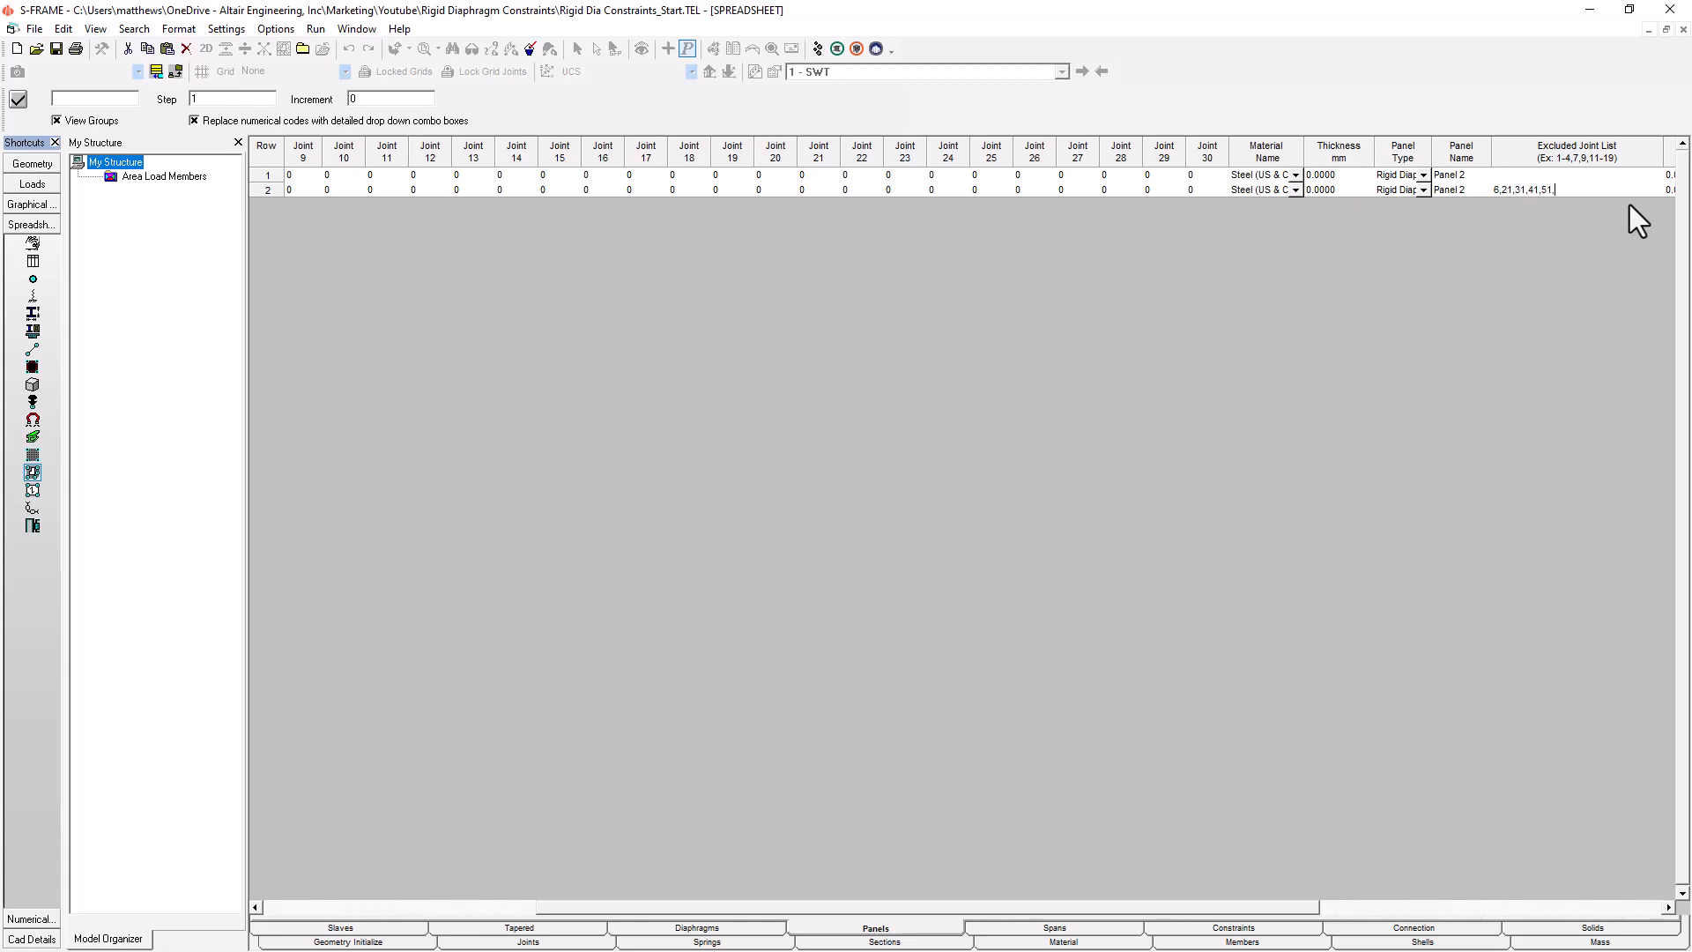
pyautogui.write('61')
pyautogui.click(1579, 190)
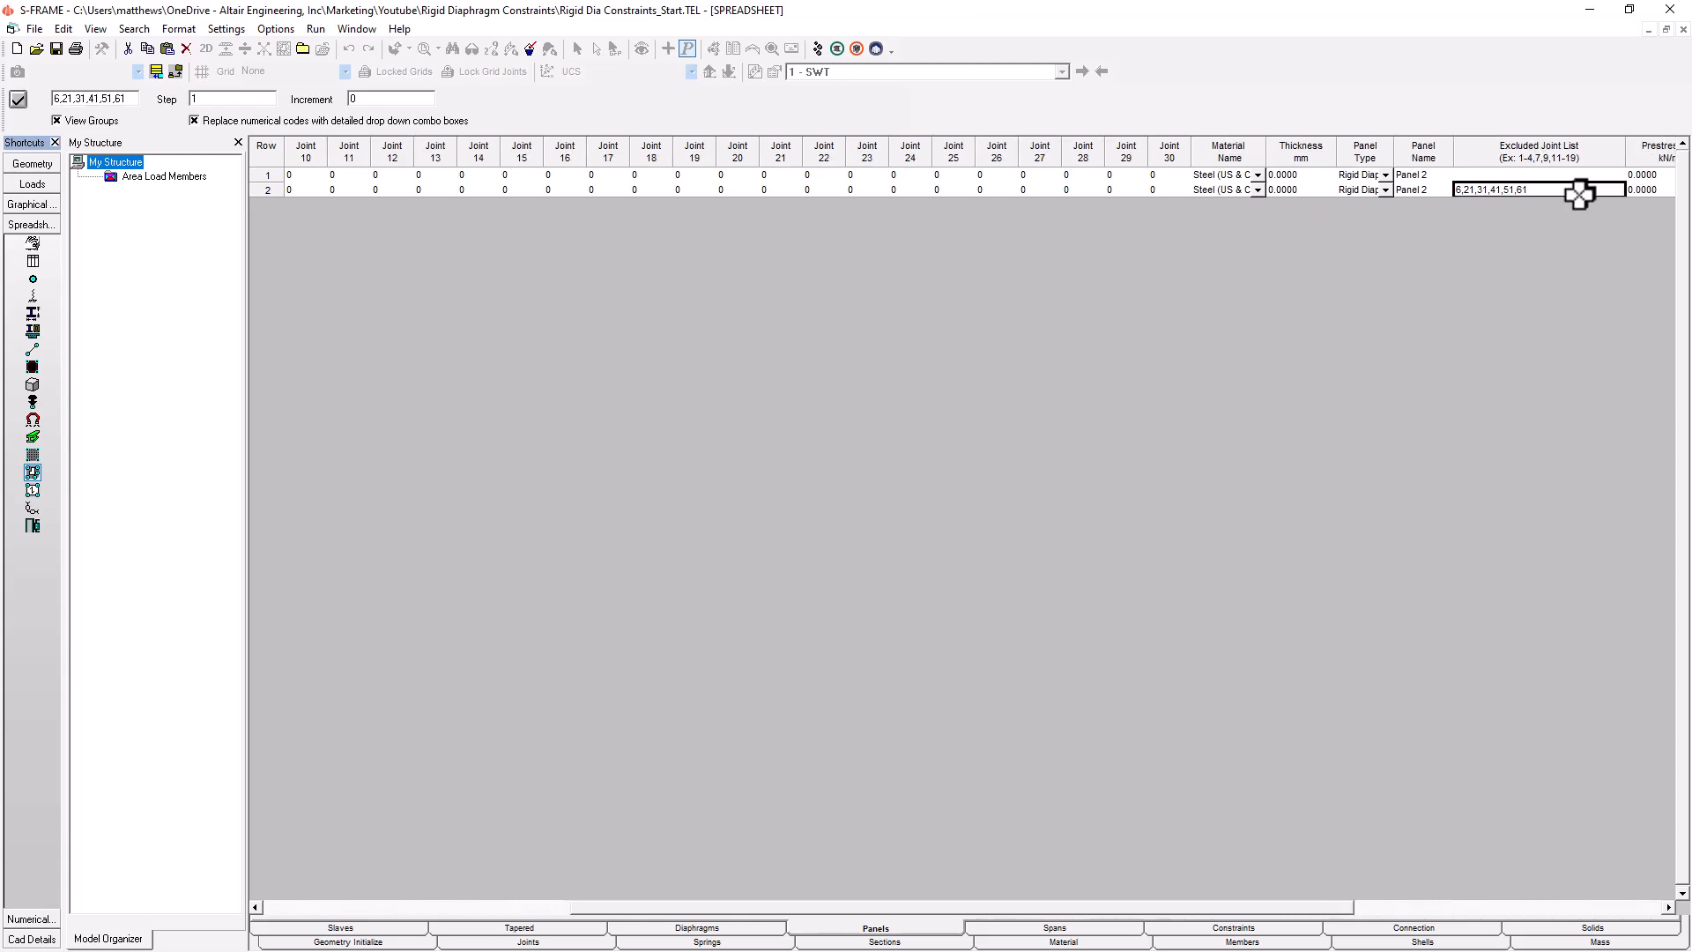
# - Display the diaphragm node links in the geometry model, and rerun the linear static analysis through to the graphical results
pyautogui.click(31, 165)
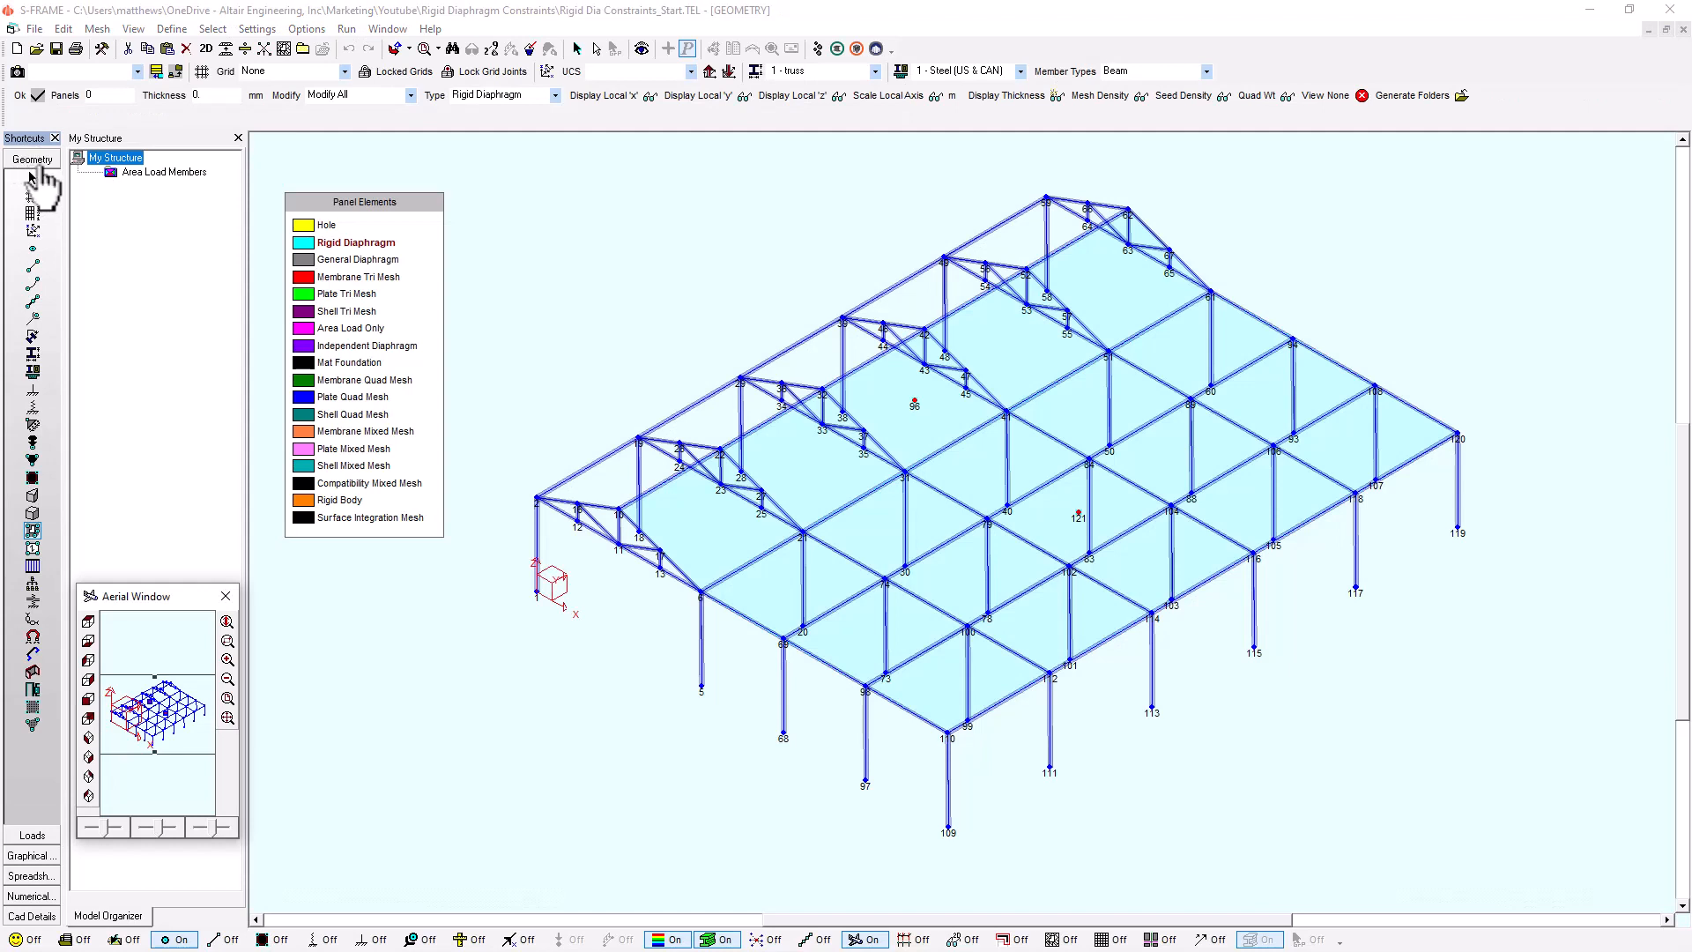
pyautogui.click(763, 939)
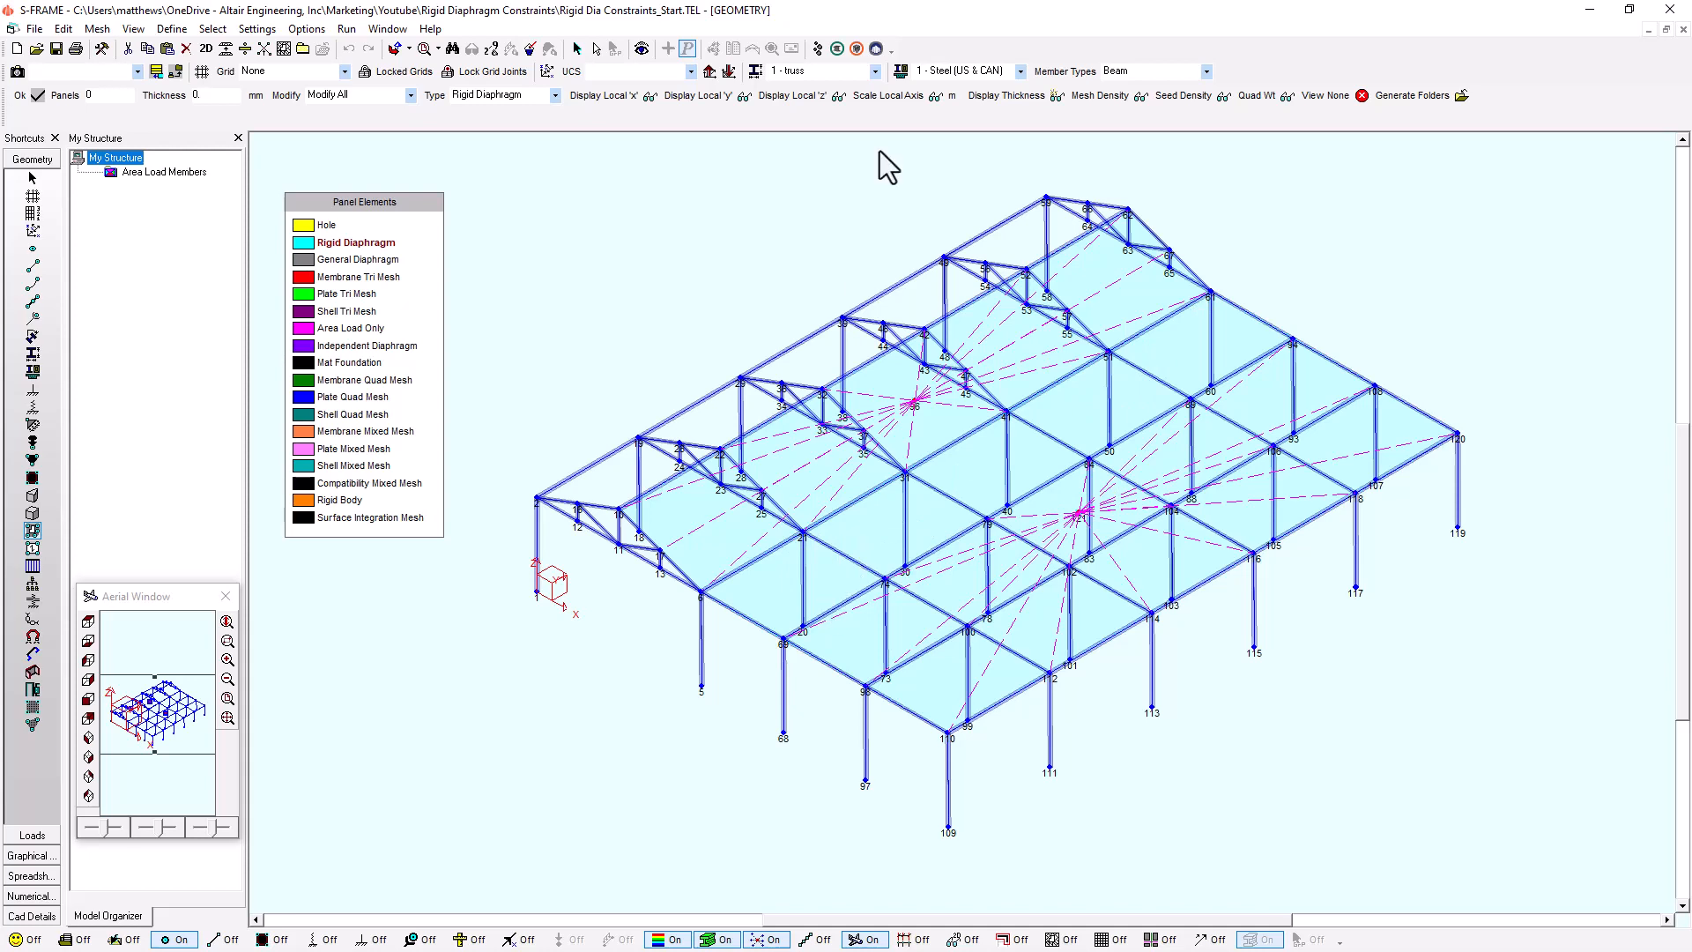
pyautogui.click(818, 50)
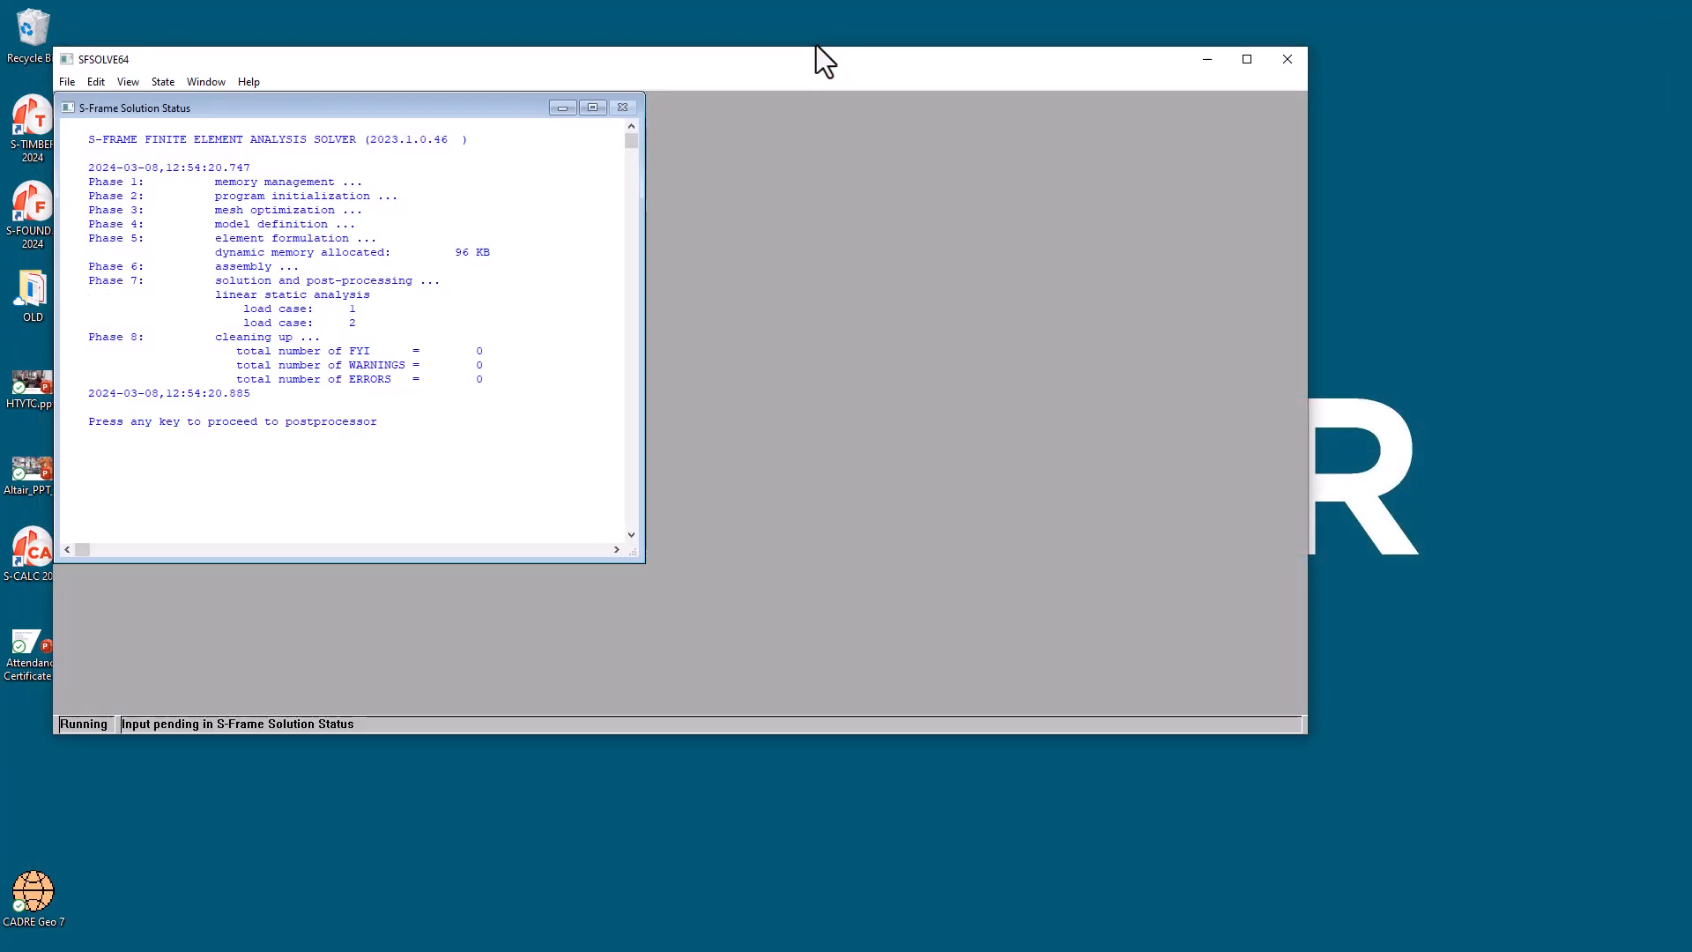
pyautogui.doubleClick(817, 56)
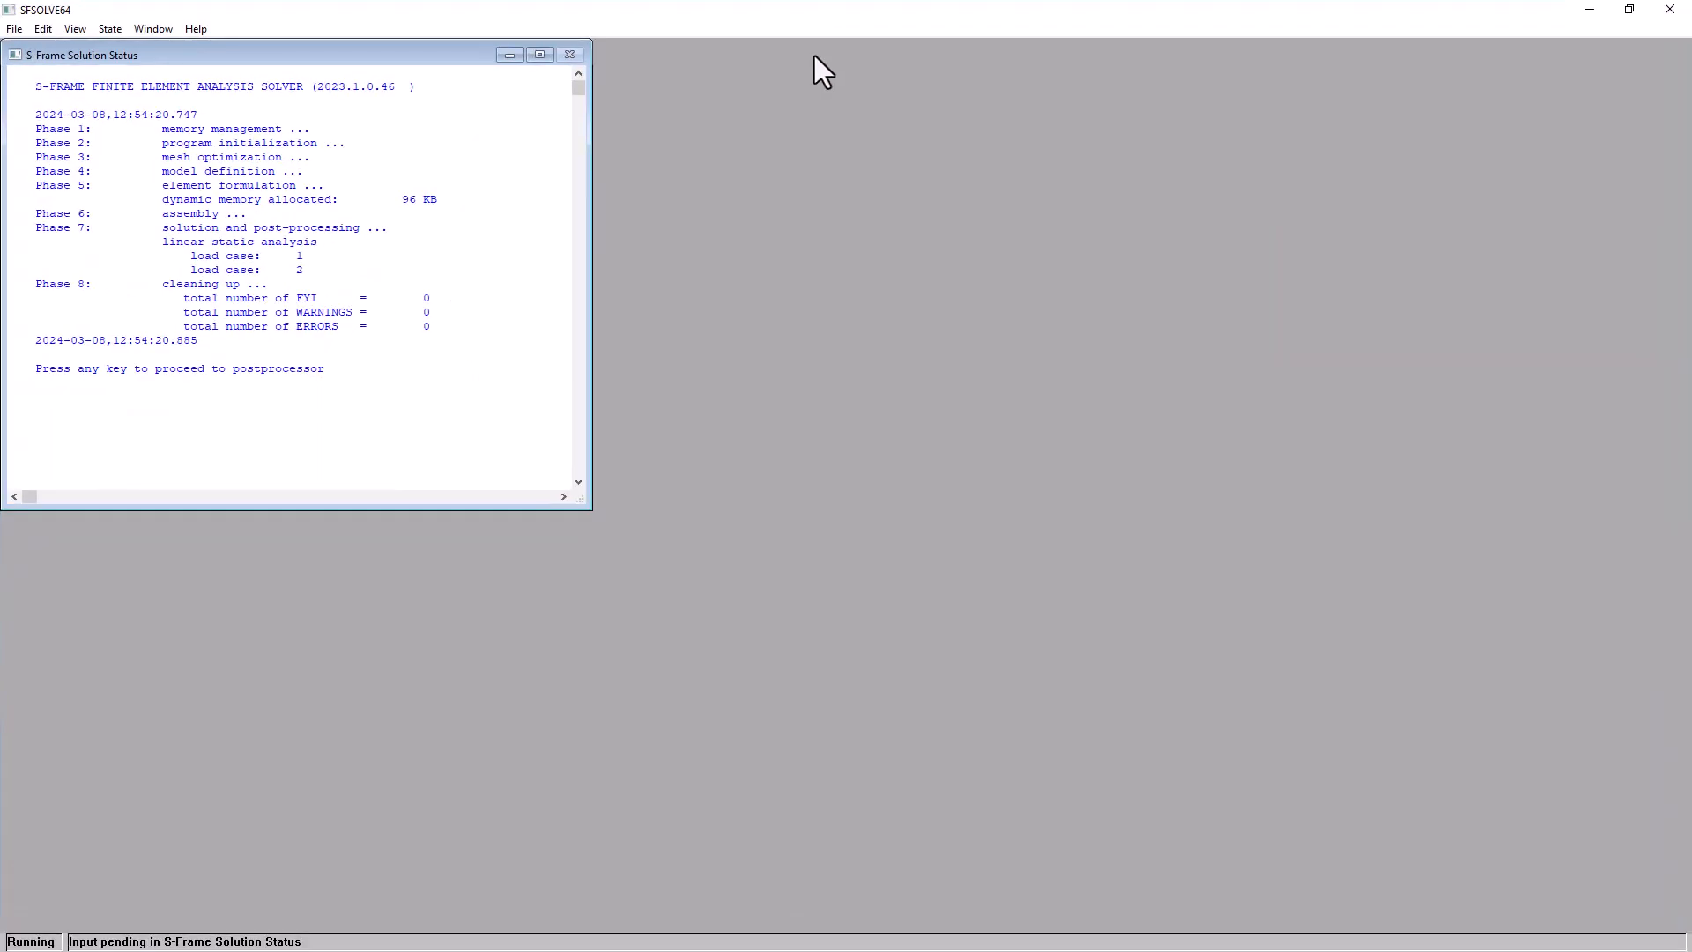
pyautogui.press('Return')
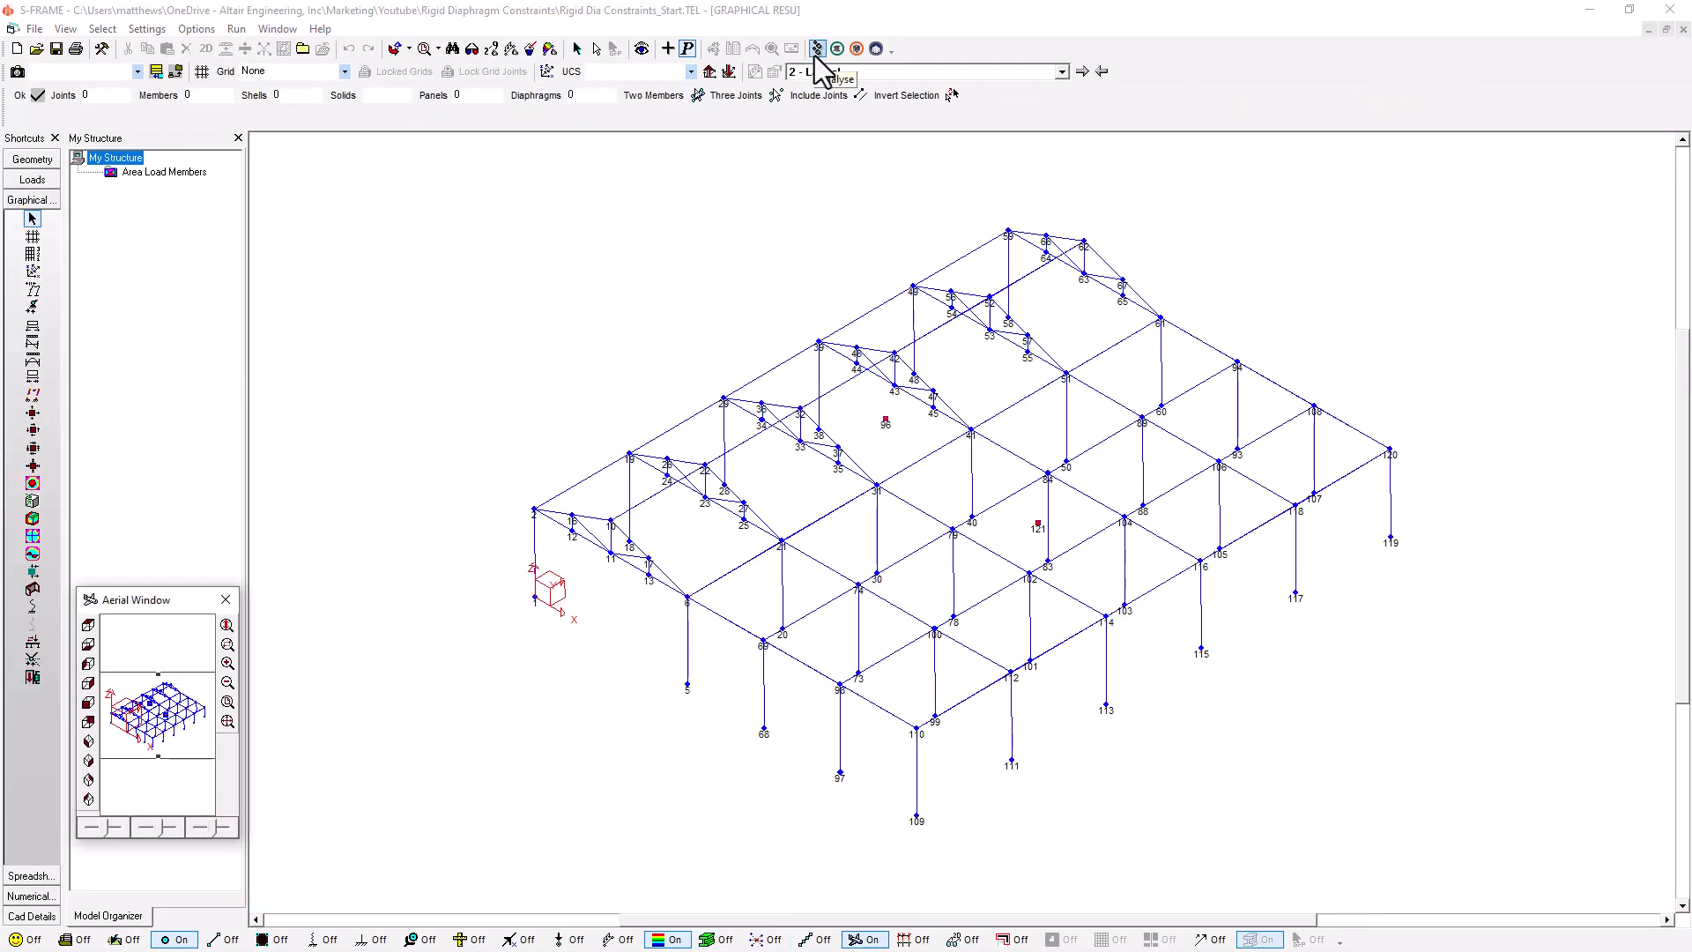